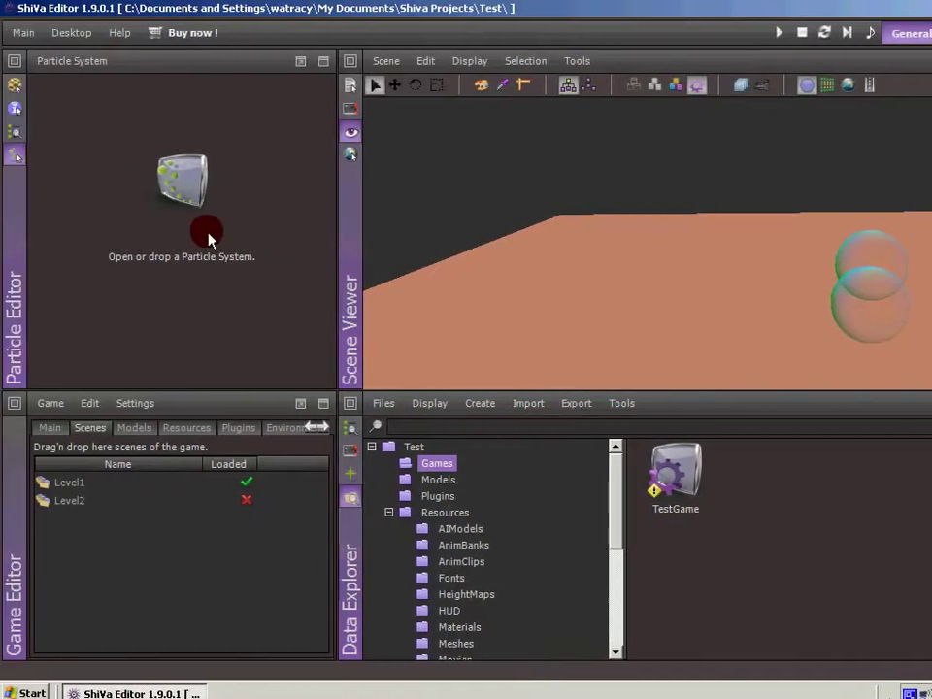
# - Create a particle system named Effects in the Particle Editor
pyautogui.click(17, 64)
pyautogui.click(20, 331)
pyautogui.click(182, 188)
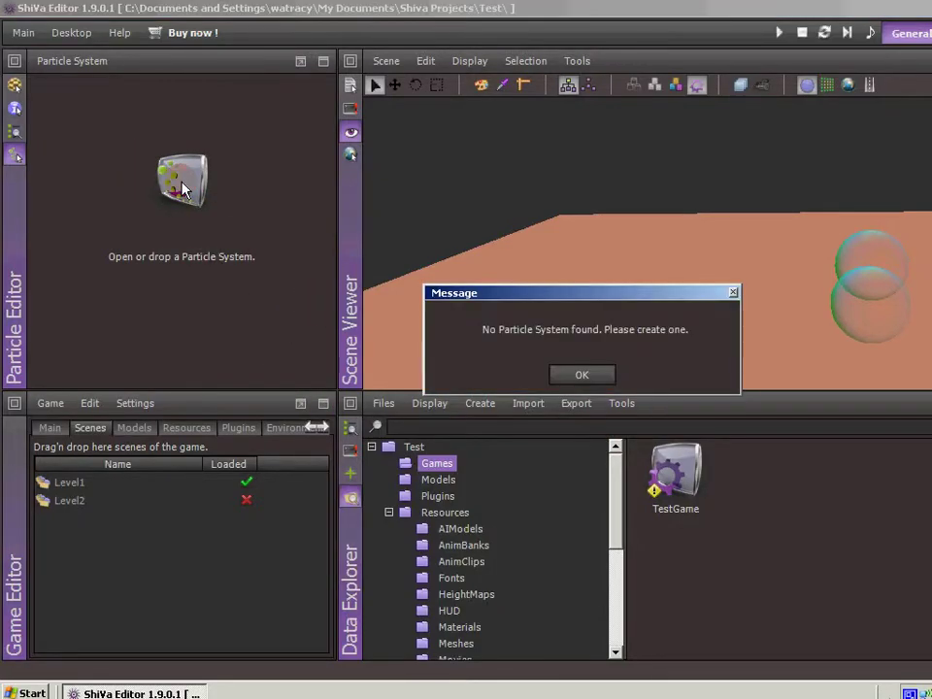
pyautogui.click(565, 377)
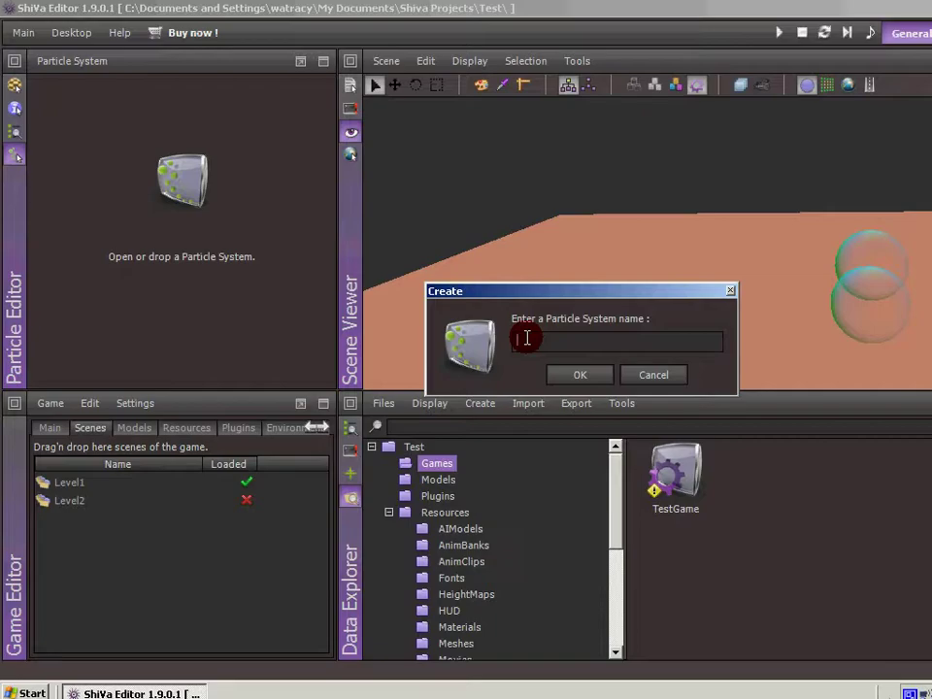
pyautogui.write('sffects')
pyautogui.press('Return')
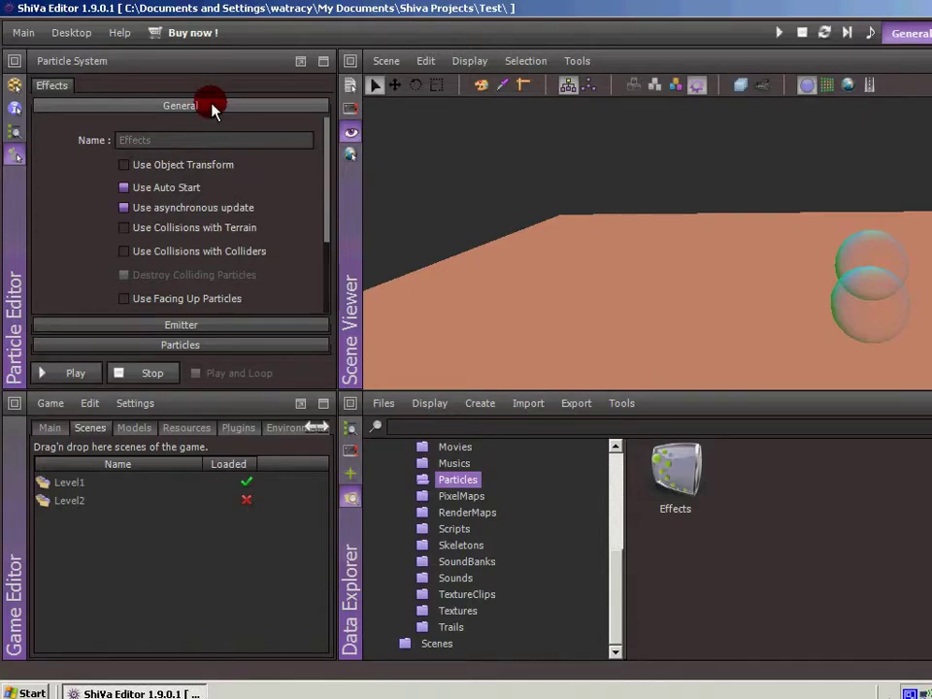
# - Examine the general options, emitter types and particle generation settings of the Effects particle system
pyautogui.click(193, 324)
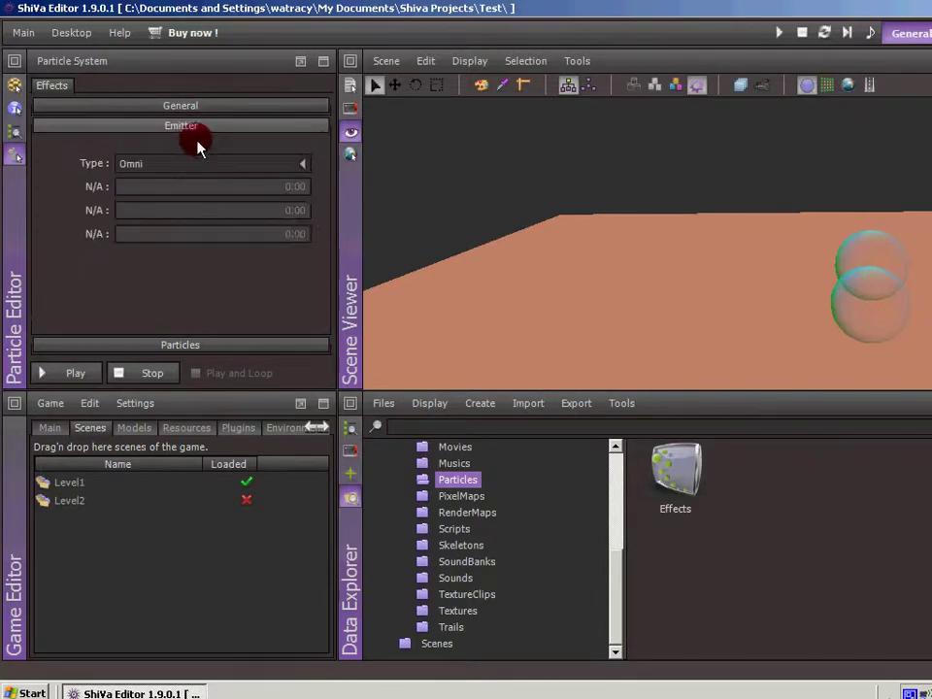
pyautogui.click(200, 126)
pyautogui.click(193, 104)
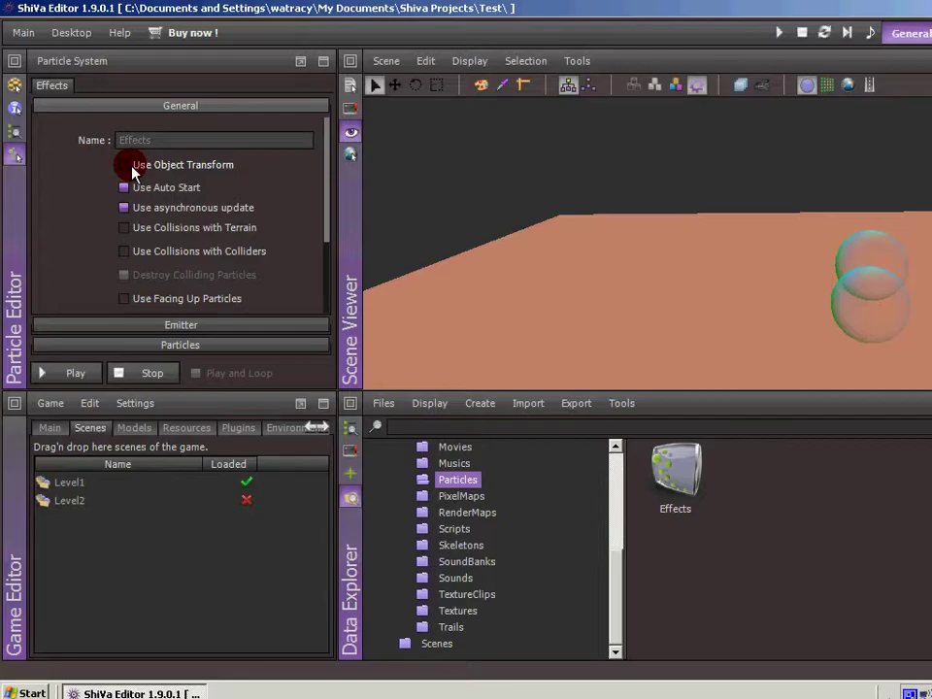
pyautogui.click(170, 324)
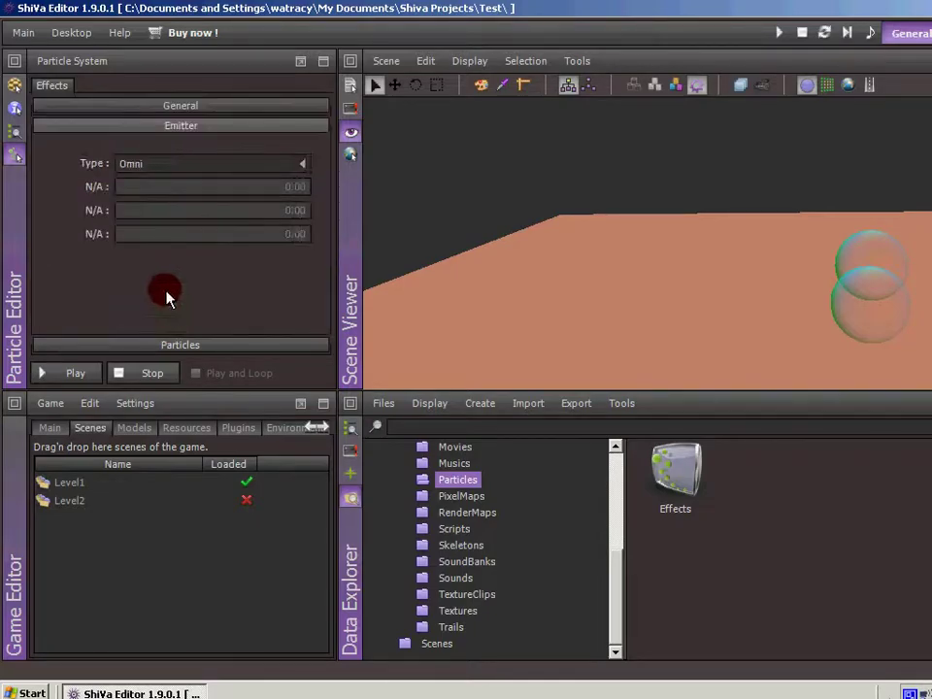
pyautogui.click(302, 163)
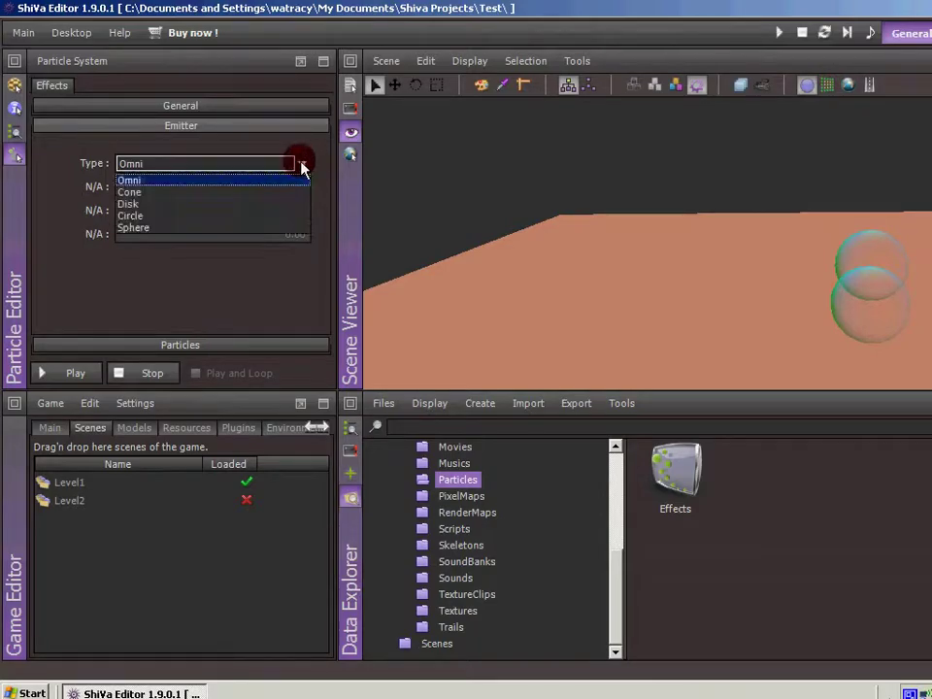
pyautogui.click(165, 227)
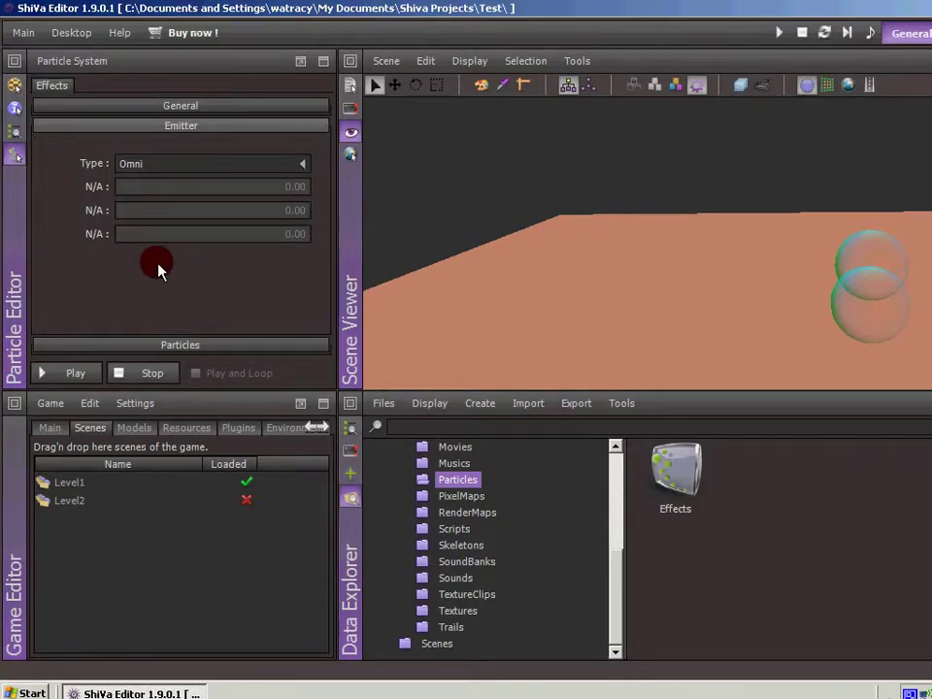
pyautogui.click(215, 347)
pyautogui.moveTo(314, 207); pyautogui.dragTo(330, 178)
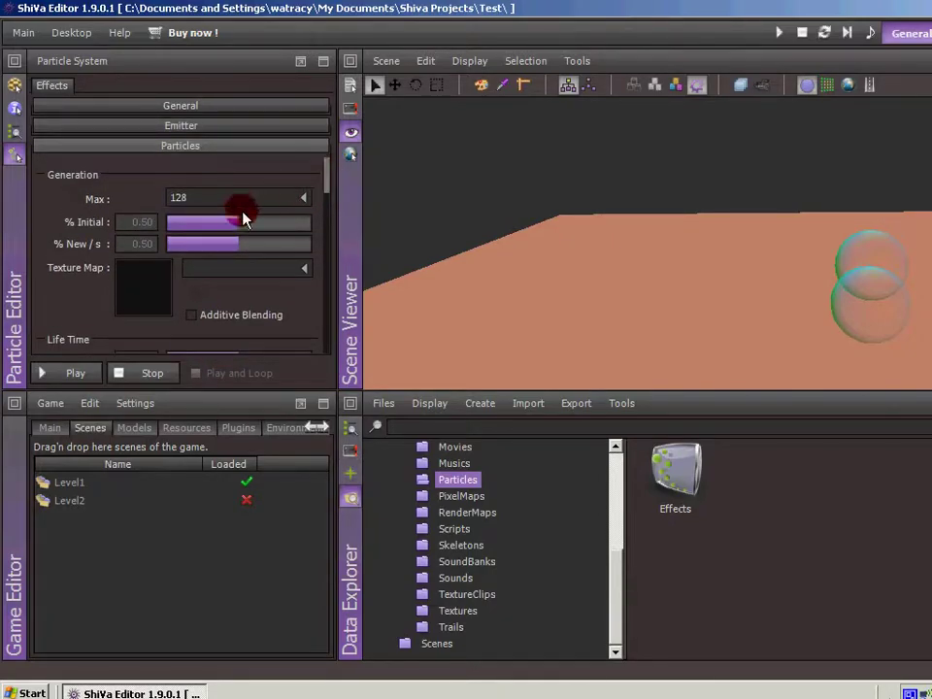
pyautogui.click(305, 198)
pyautogui.click(187, 225)
pyautogui.click(183, 238)
pyautogui.scroll(-3, 326, 188)
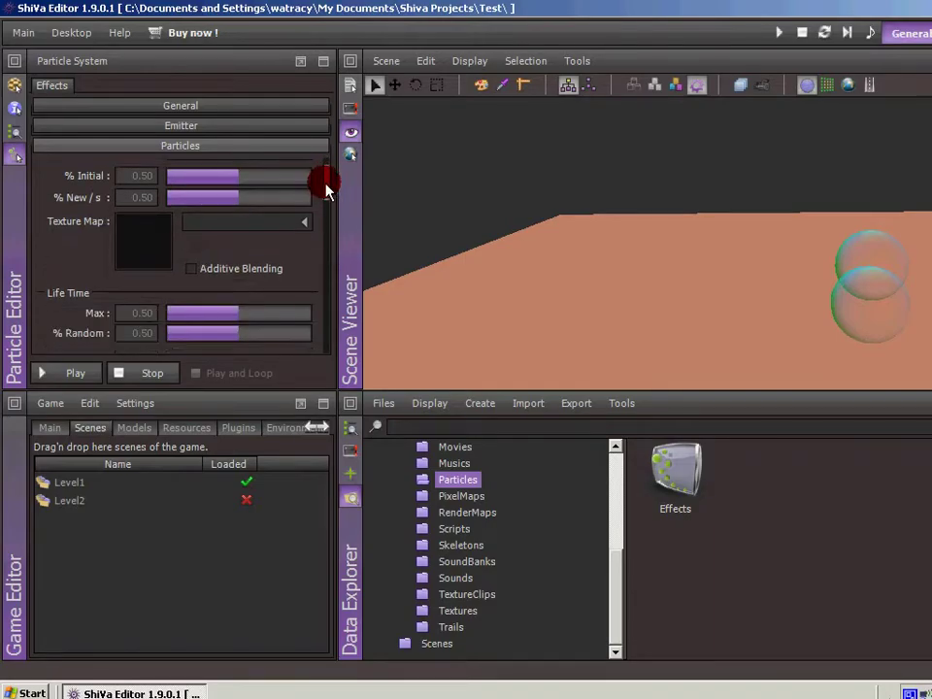
pyautogui.click(163, 200)
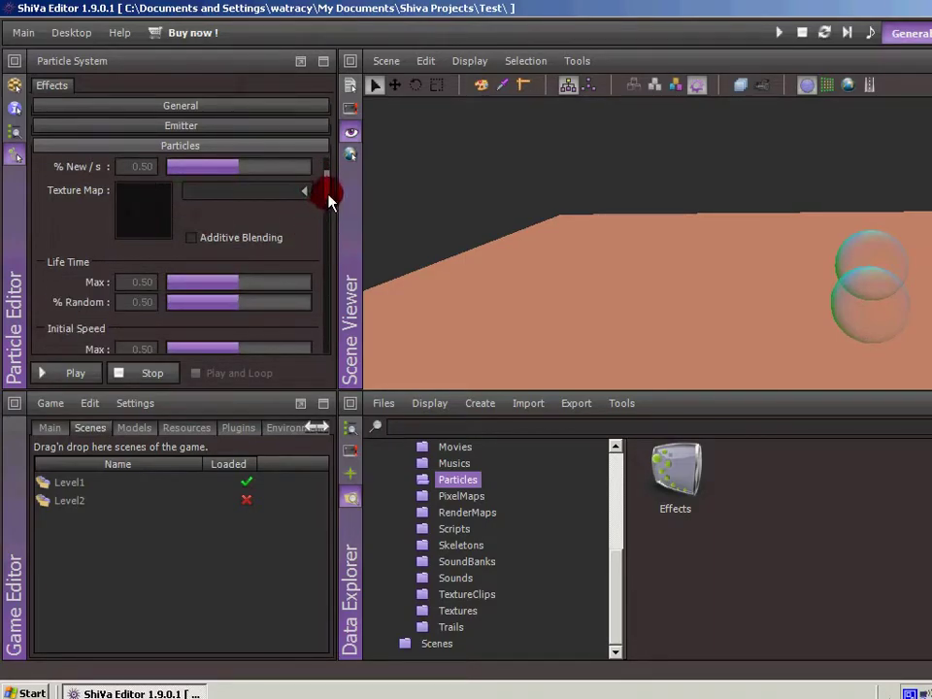
pyautogui.moveTo(328, 194)
pyautogui.mouseDown()
pyautogui.moveTo(327, 347)
pyautogui.moveTo(330, 173)
pyautogui.mouseUp()
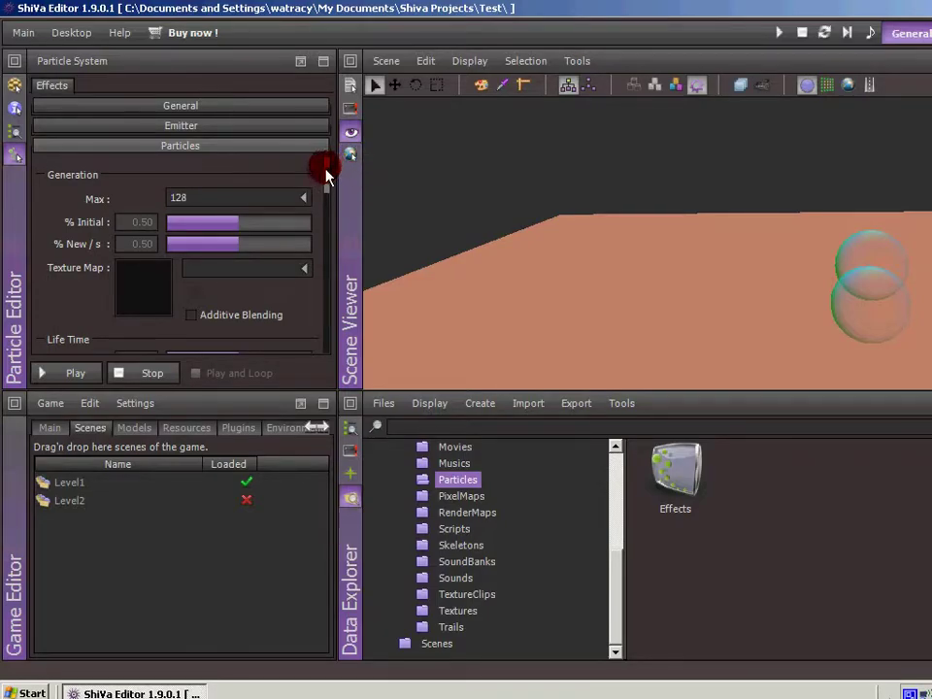
pyautogui.click(220, 107)
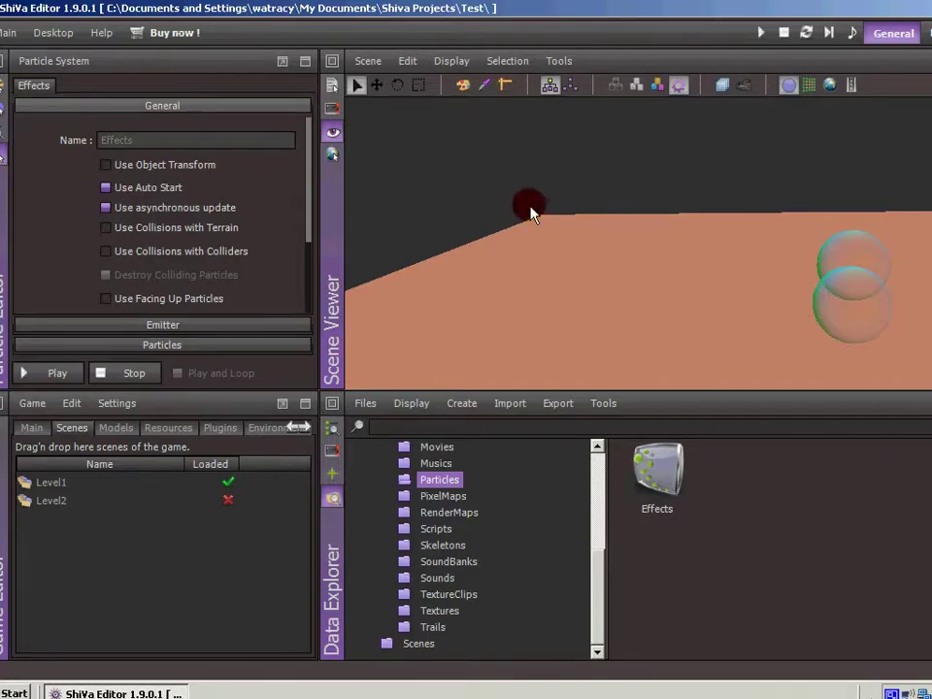
# - Close the open scene, saving BallMaterial, and play the Effects particle system in the preview
pyautogui.click(57, 374)
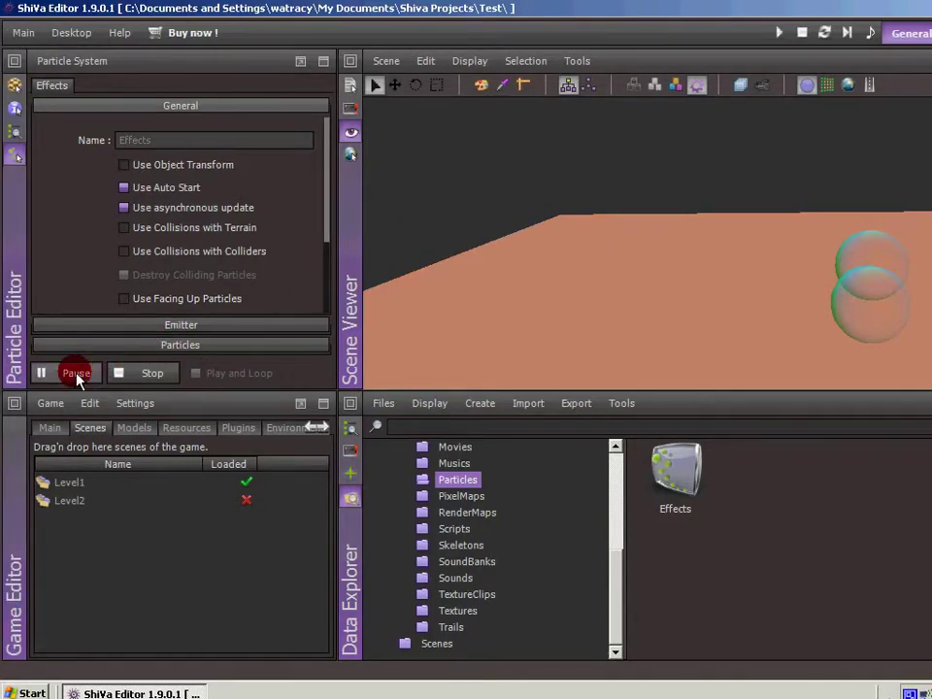
pyautogui.click(158, 376)
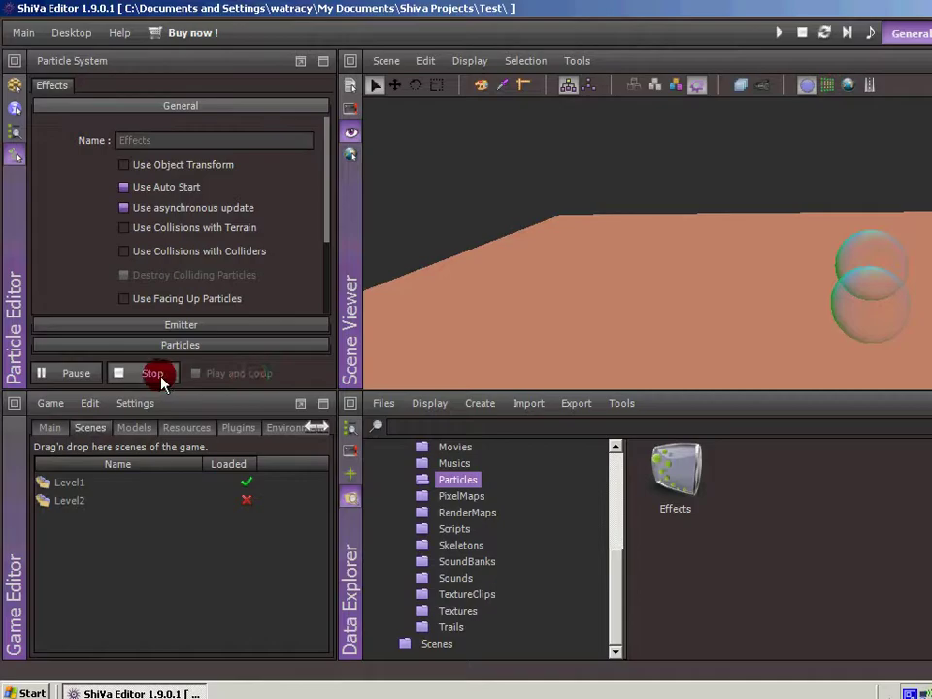
pyautogui.click(392, 82)
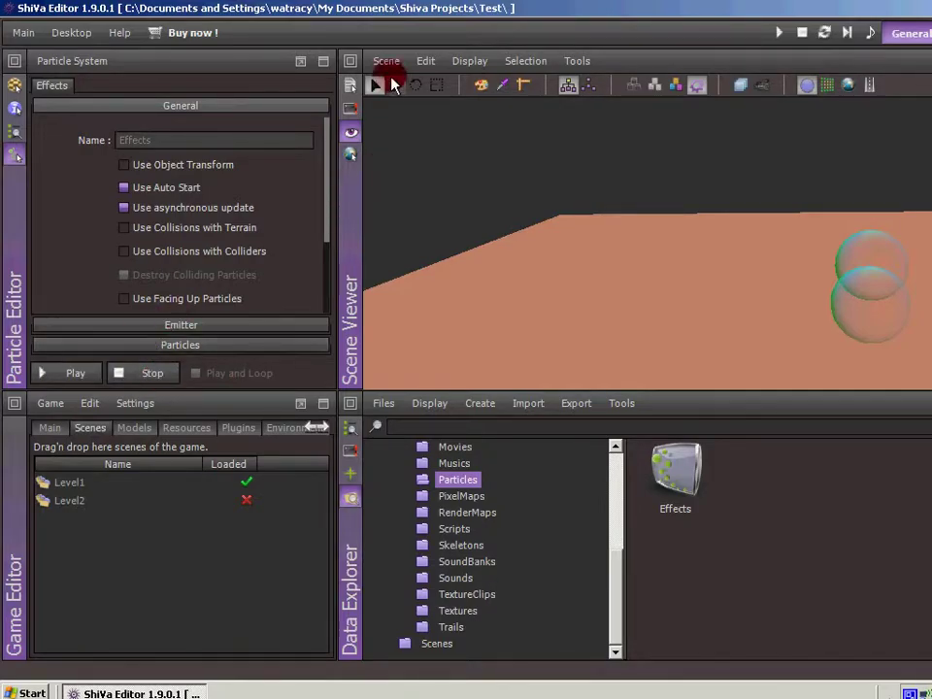
pyautogui.click(388, 62)
pyautogui.click(380, 174)
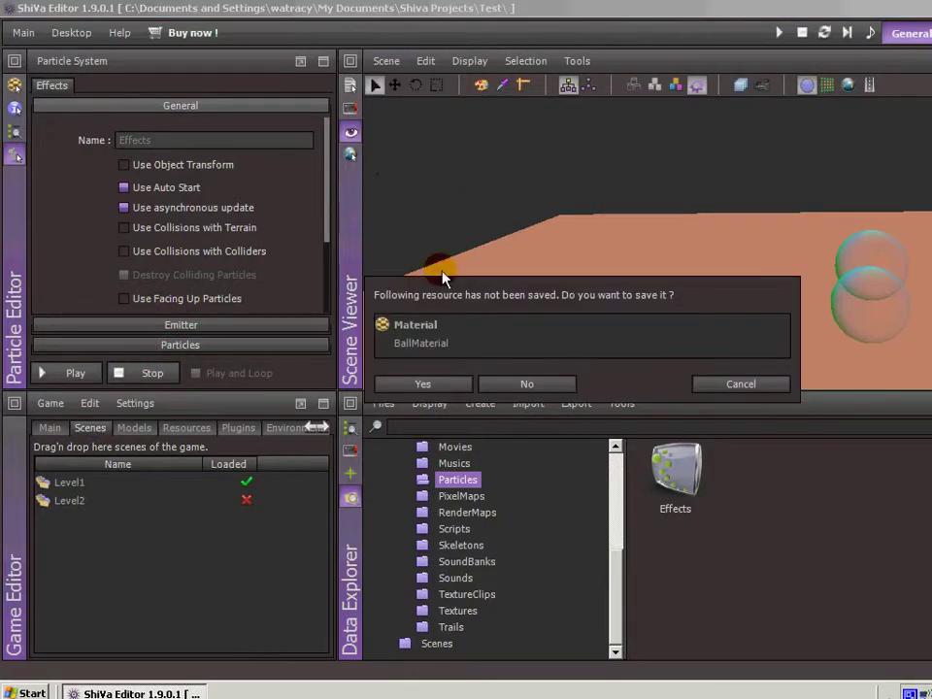
pyautogui.click(412, 384)
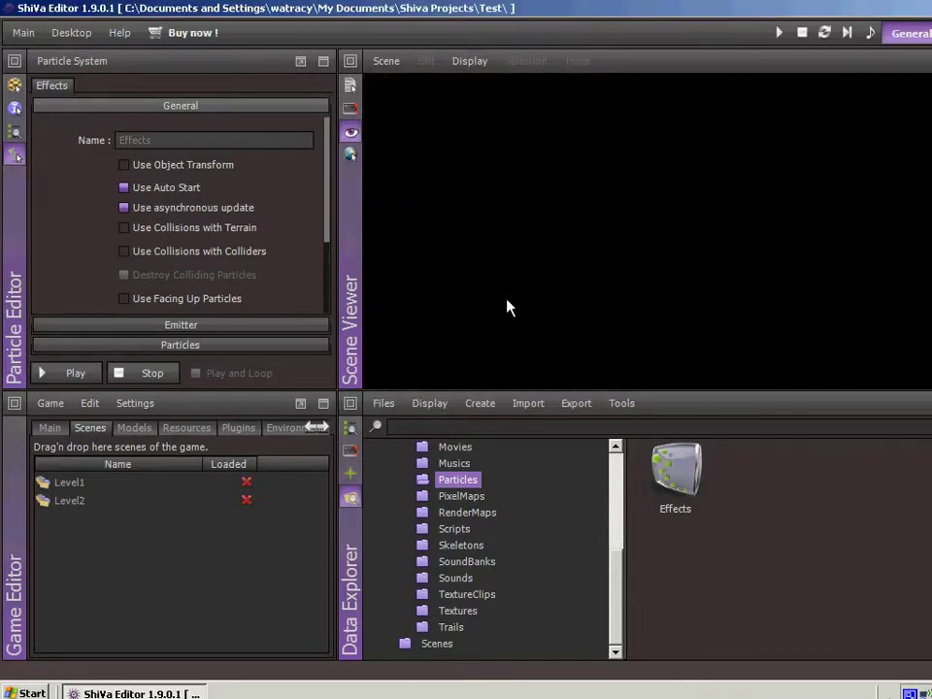
pyautogui.click(73, 373)
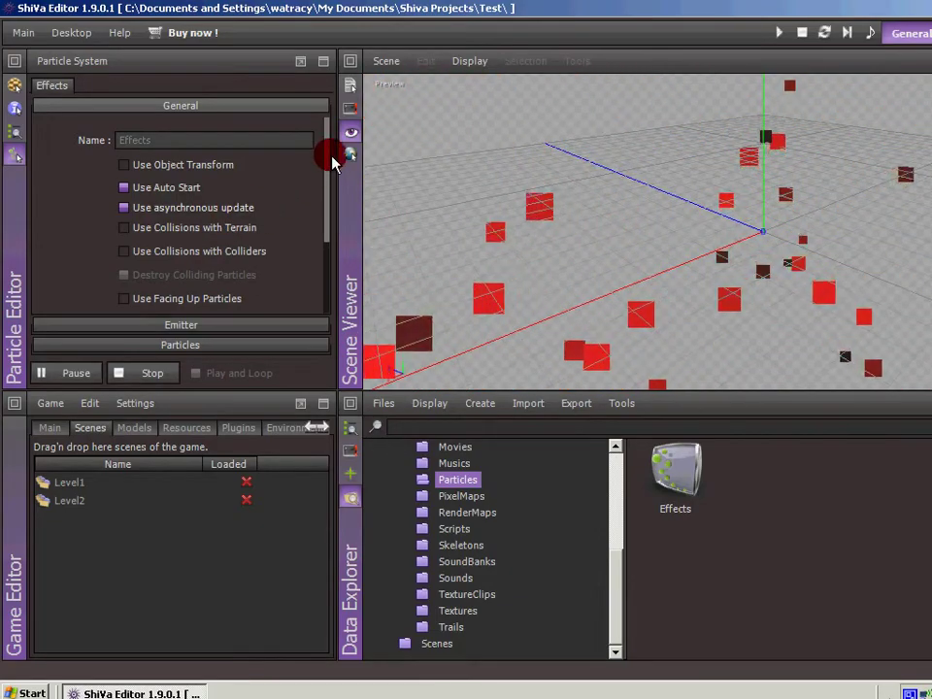
# - Set the emitter type of the Effects particle system to Cone
pyautogui.click(185, 325)
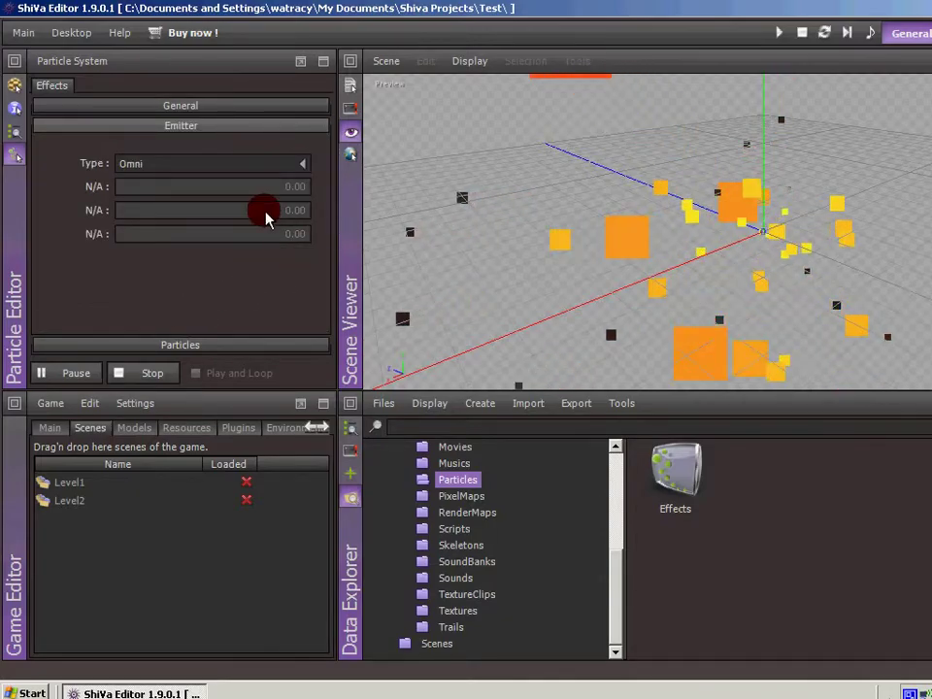
pyautogui.click(301, 163)
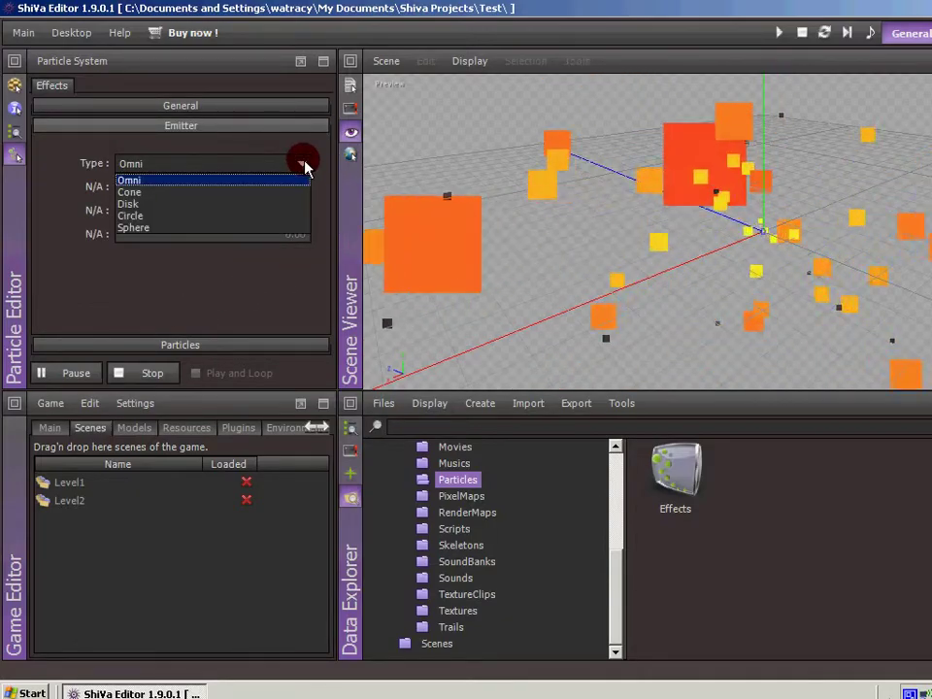
pyautogui.click(197, 192)
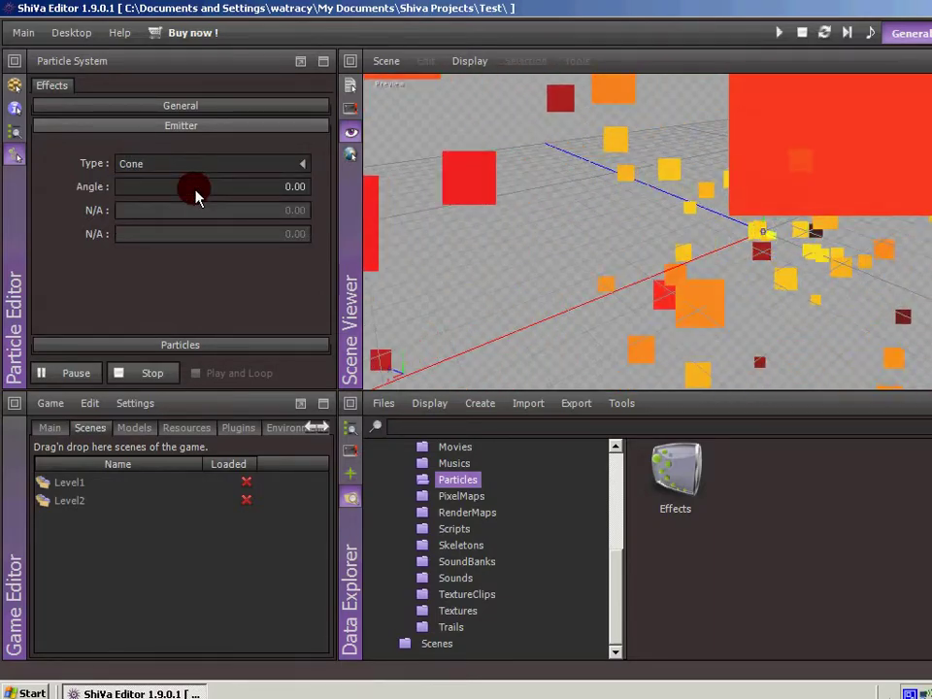
pyautogui.click(769, 229)
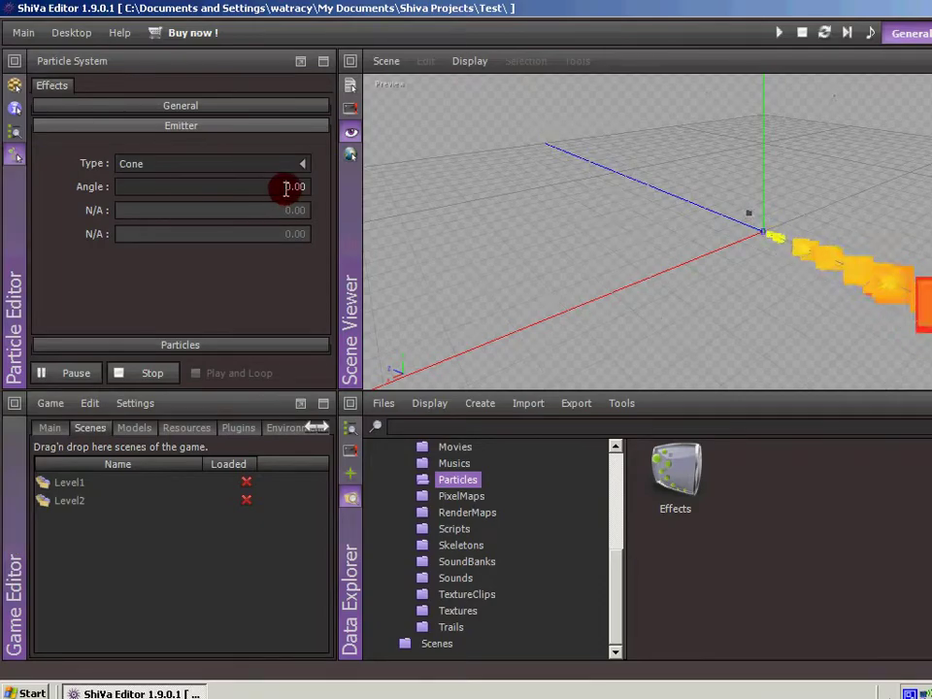
# - Try a cone emitter angle of 90, and reset the angle to 0
pyautogui.click(286, 187)
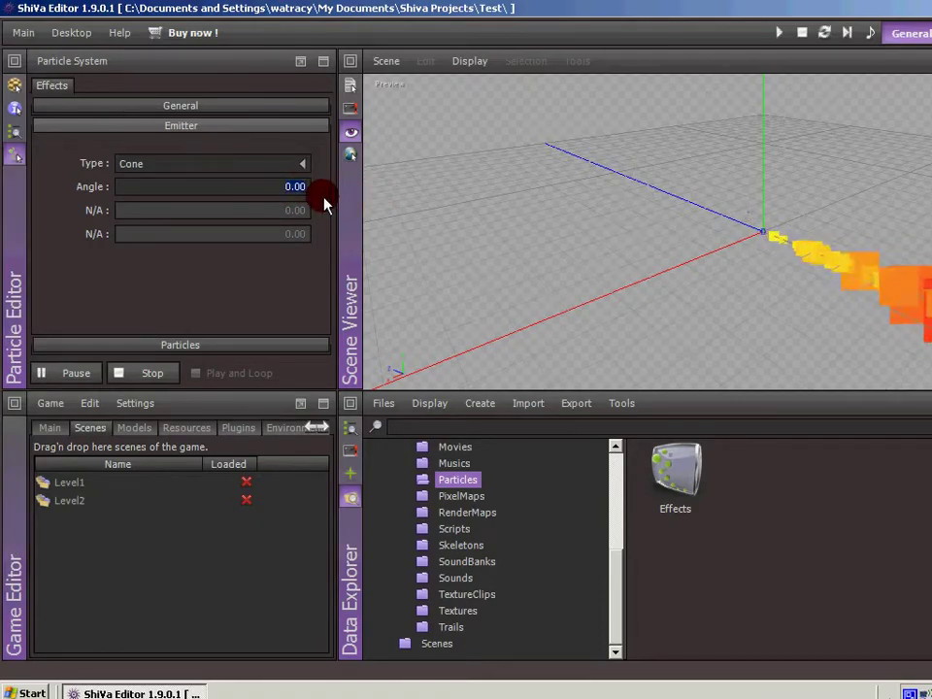
pyautogui.write('90')
pyautogui.press('Return')
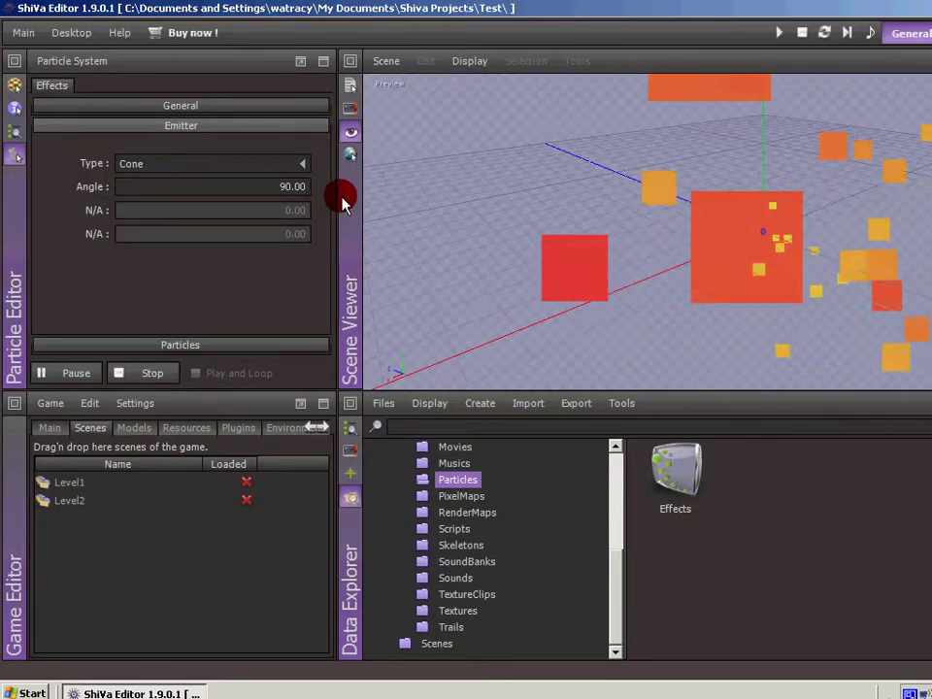
pyautogui.click(313, 193)
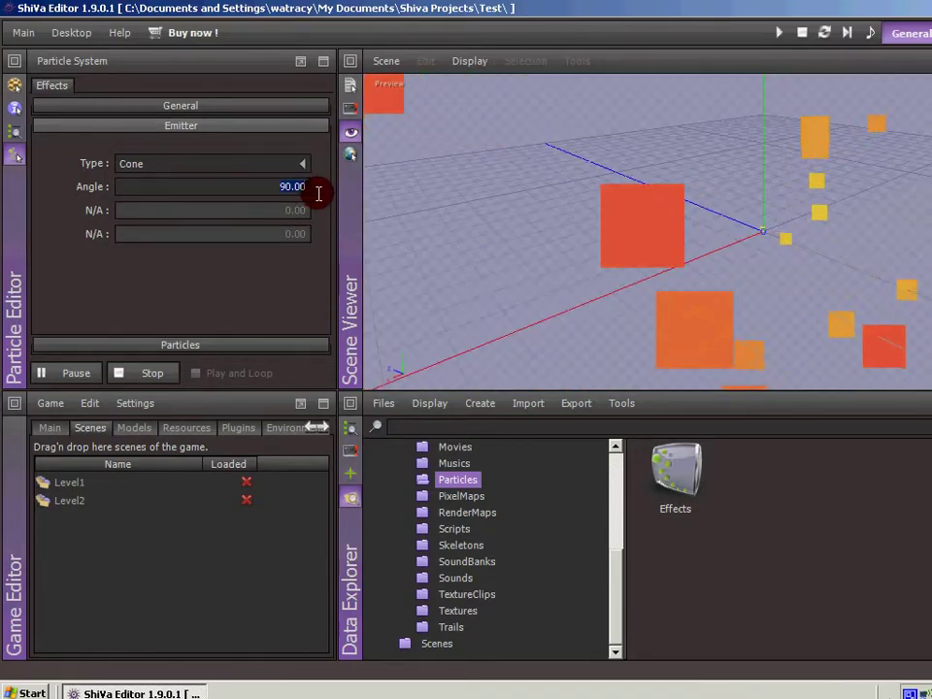
pyautogui.press('BackSpace')
pyautogui.press('Return')
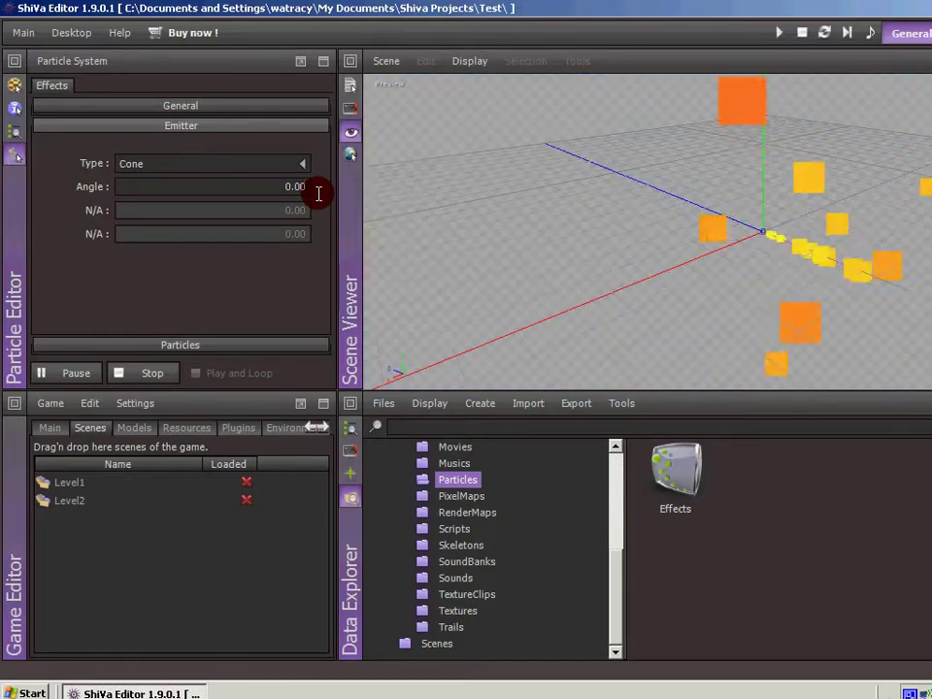
# - Set the particle generation maximum to 512, the initial percentage to 0.12 and the new-per-second percentage to 0.76
pyautogui.click(185, 343)
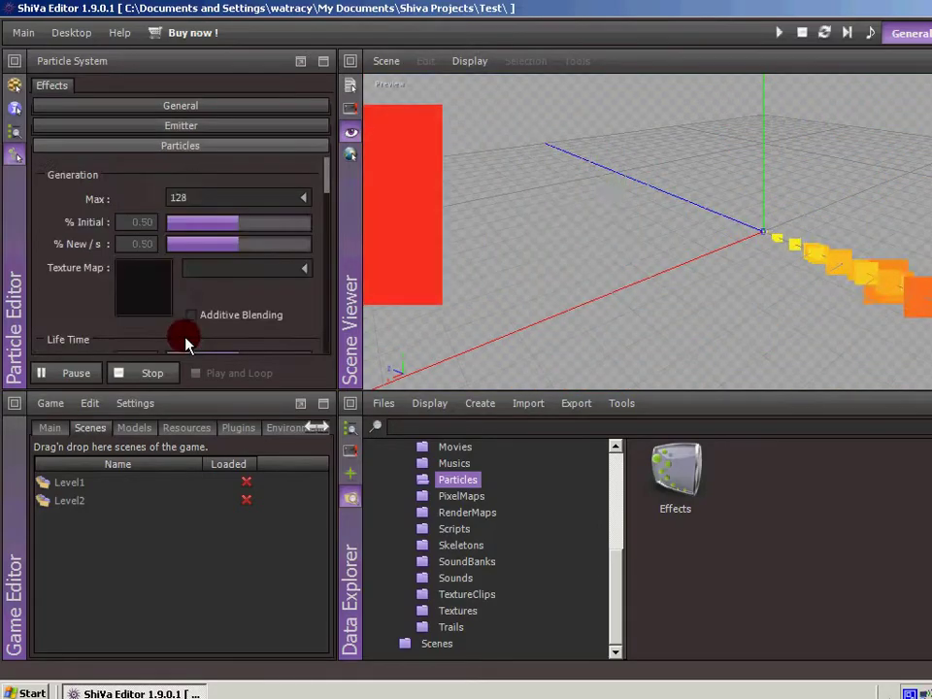
pyautogui.click(304, 198)
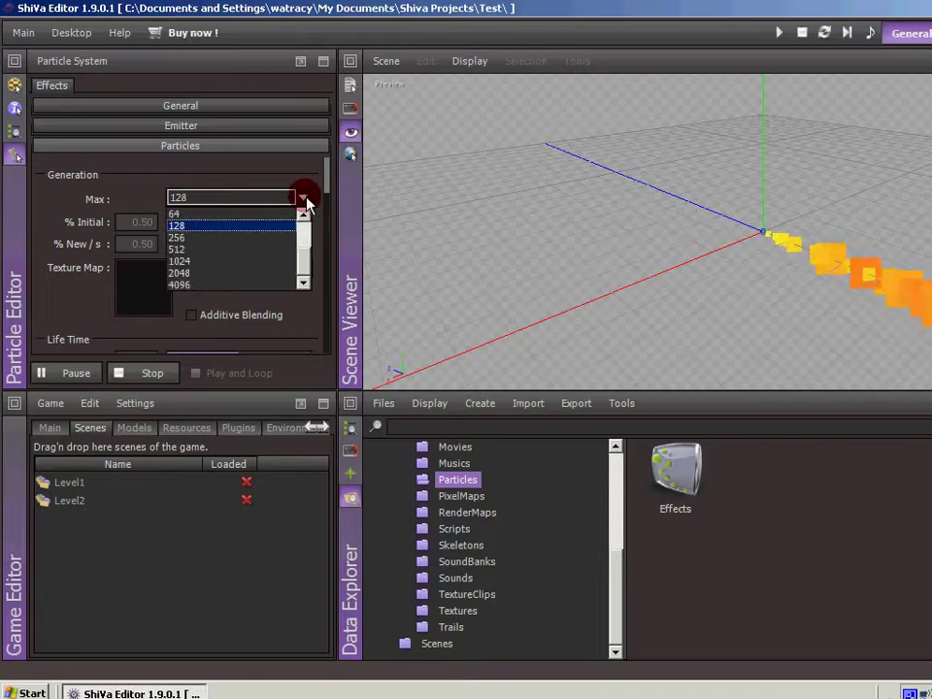
pyautogui.click(254, 252)
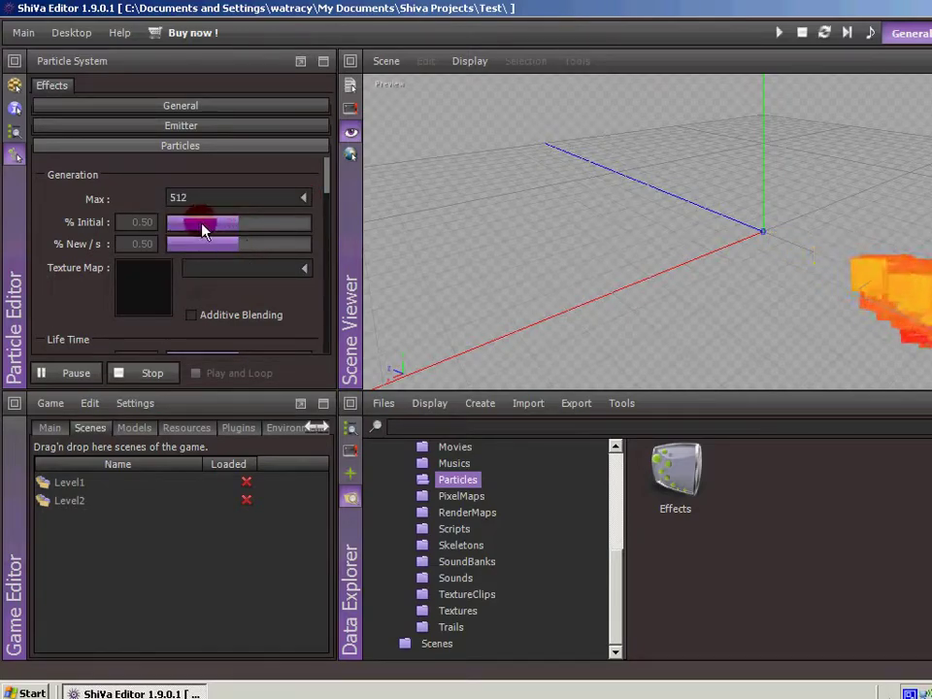
pyautogui.moveTo(241, 228); pyautogui.dragTo(184, 229)
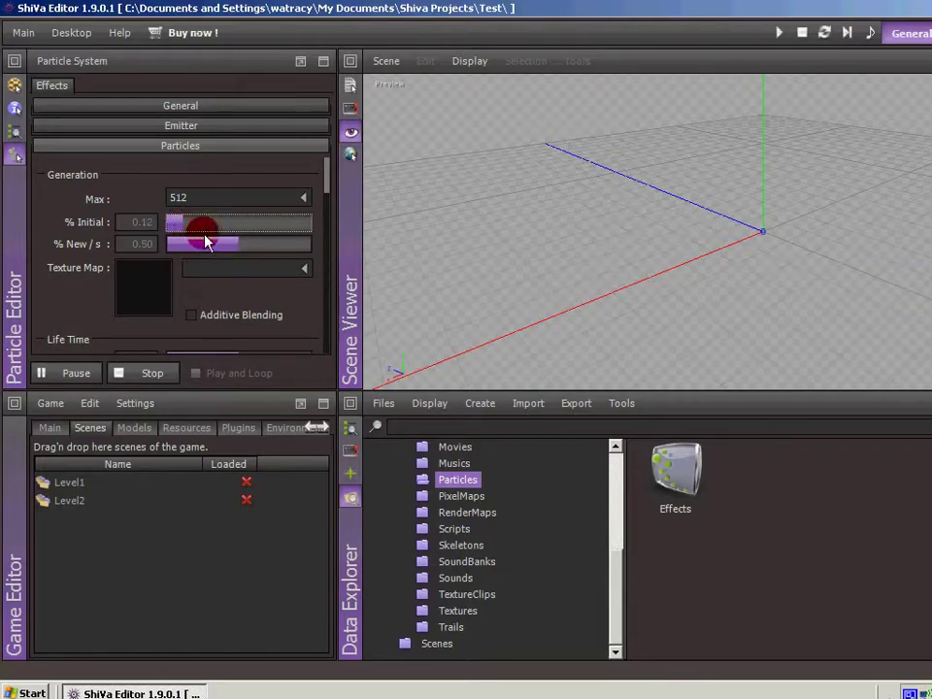
pyautogui.moveTo(239, 248); pyautogui.dragTo(278, 251)
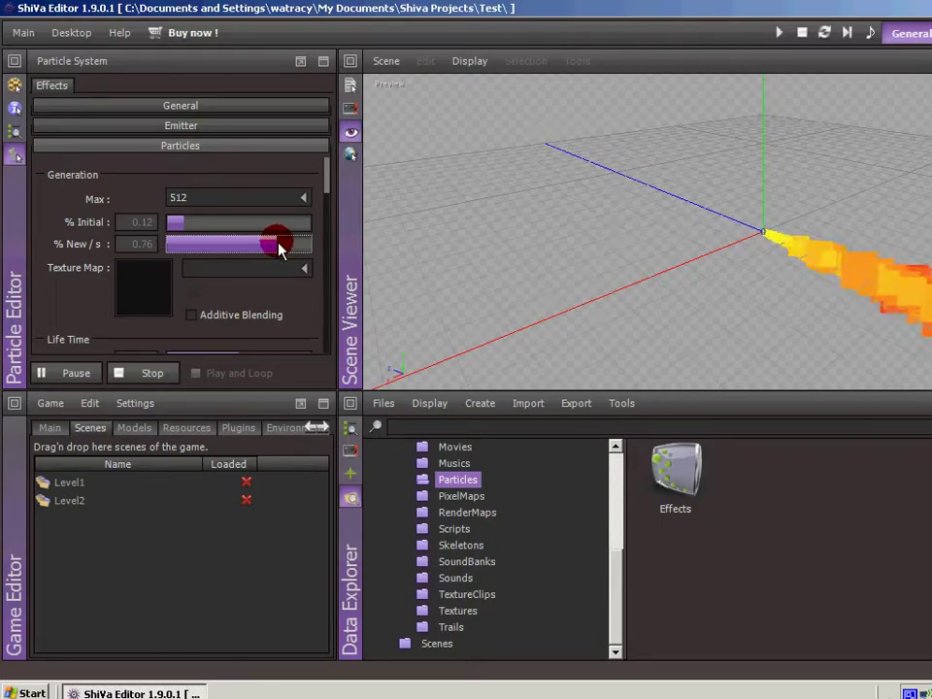
# - Assign DefaultFoam as the texture map of the particles
pyautogui.scroll(-2, 324, 194)
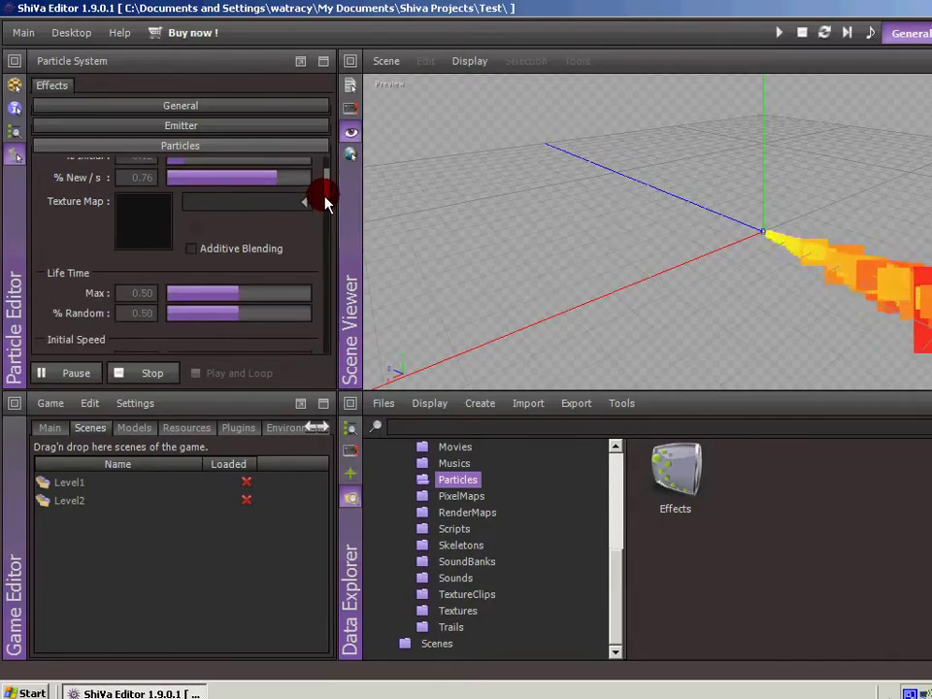
pyautogui.click(305, 203)
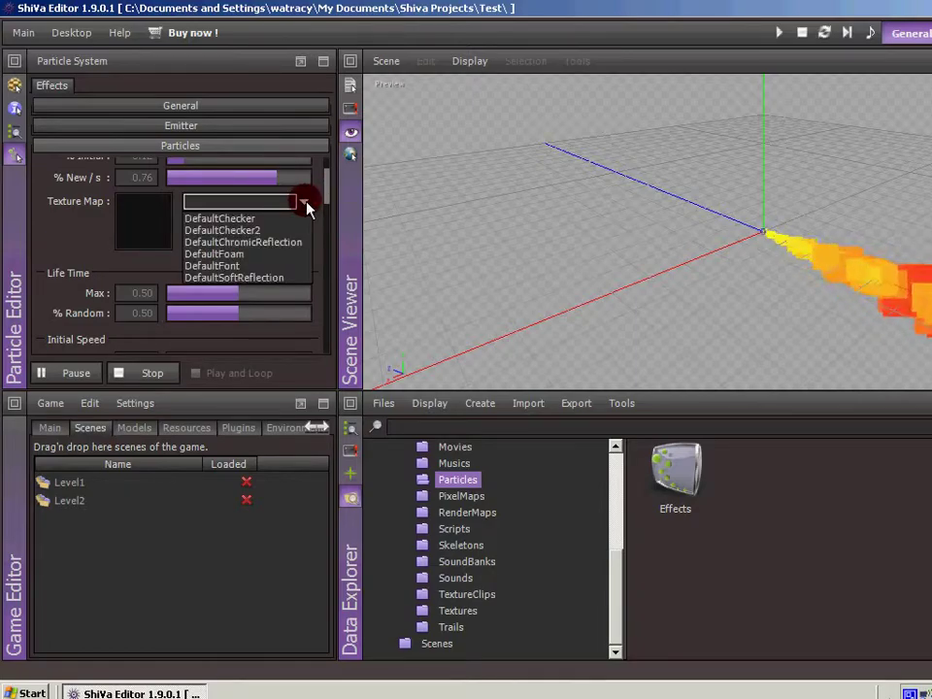
pyautogui.click(239, 254)
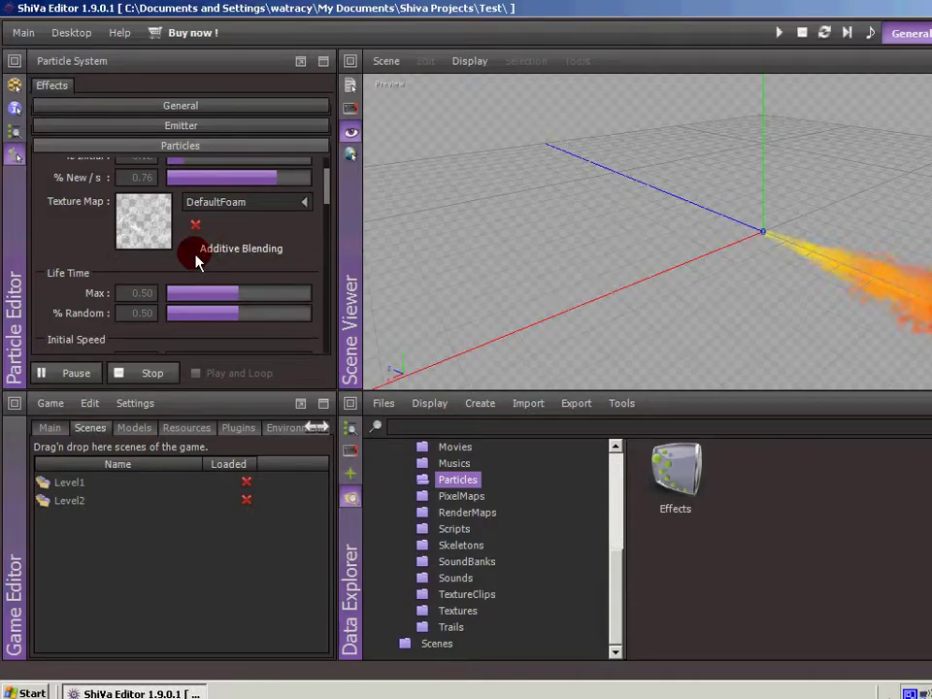
# - Enable additive blending for the particles and set their maximum life time to 0.05
pyautogui.click(193, 253)
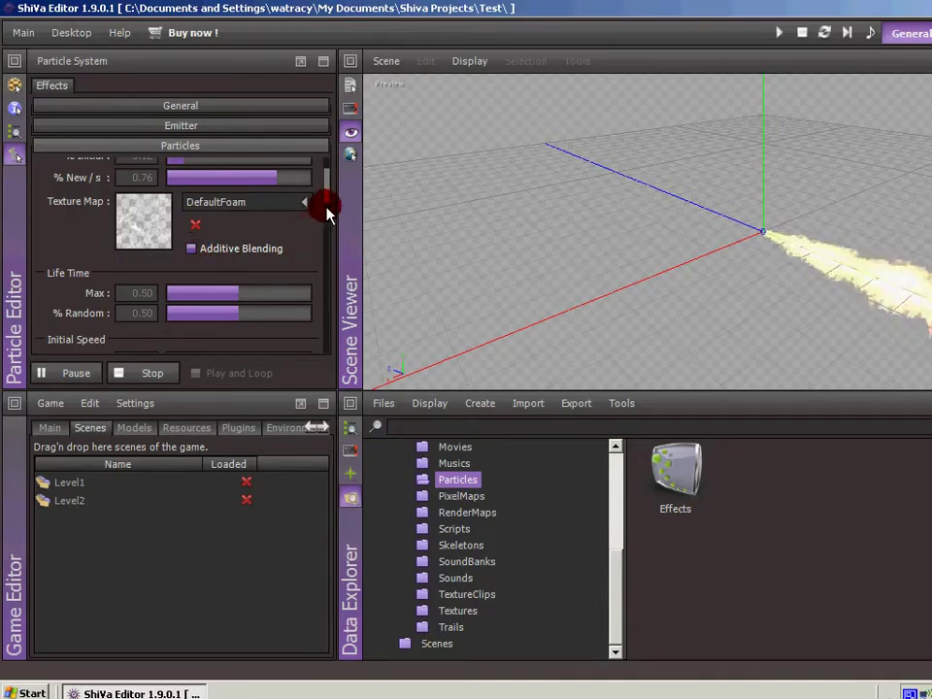
pyautogui.scroll(-1, 326, 206)
pyautogui.moveTo(326, 207); pyautogui.dragTo(309, 221)
pyautogui.moveTo(197, 260); pyautogui.dragTo(178, 260)
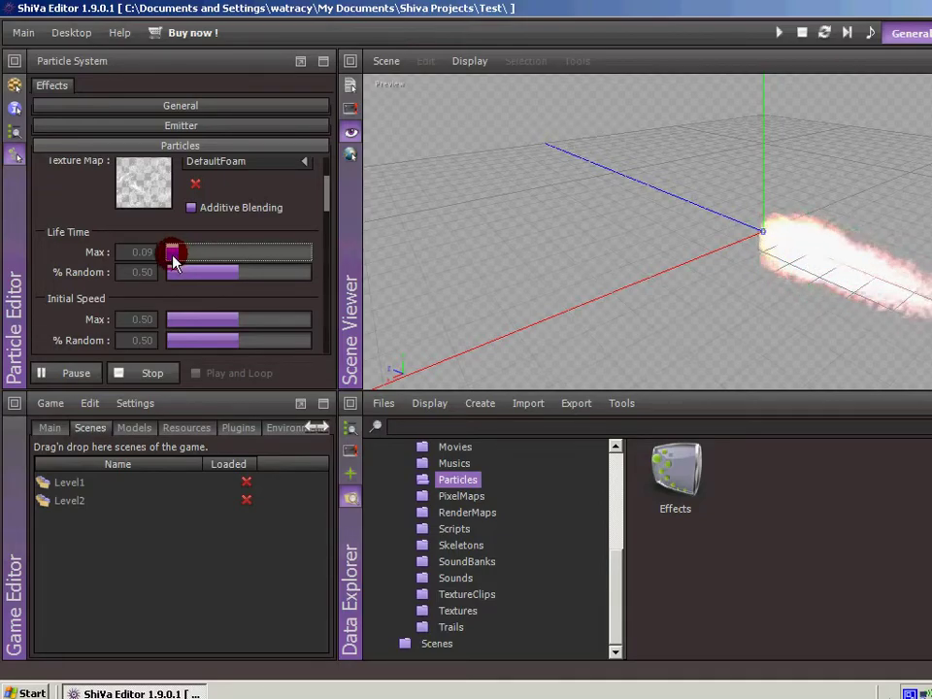
pyautogui.moveTo(173, 258); pyautogui.dragTo(176, 259)
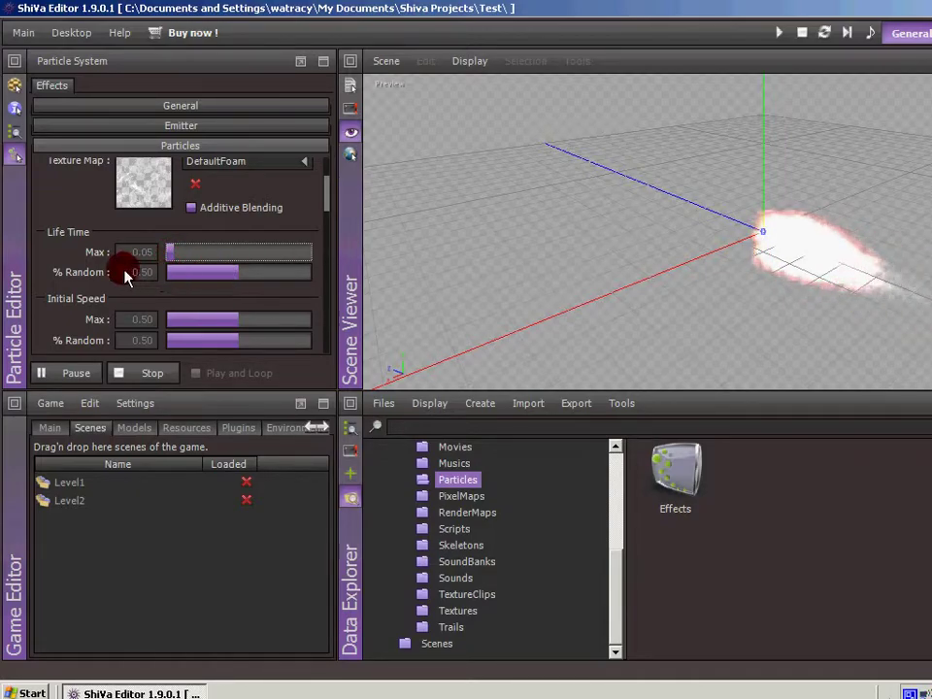
# - Set the particles' maximum initial speed to 0.84 and maximum rotation to 0.50
pyautogui.click(326, 210)
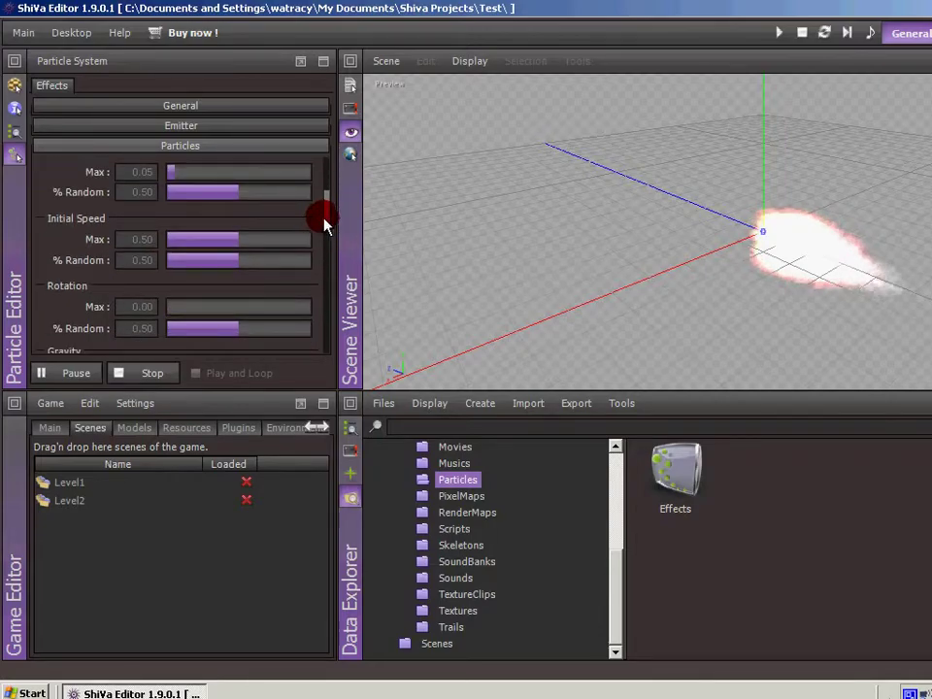
pyautogui.moveTo(238, 239); pyautogui.dragTo(292, 249)
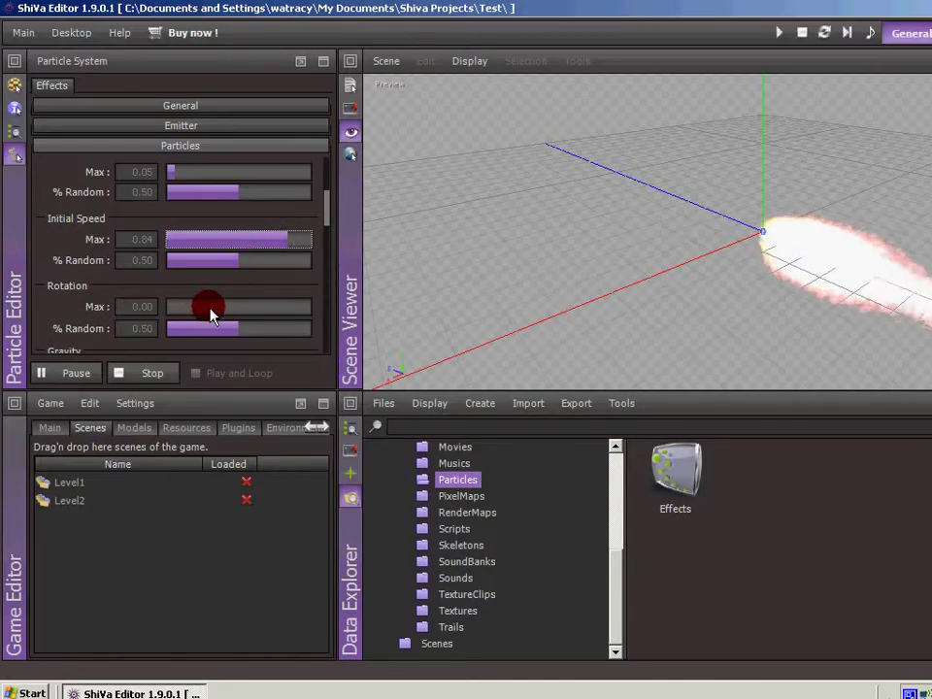
pyautogui.moveTo(211, 312); pyautogui.dragTo(240, 313)
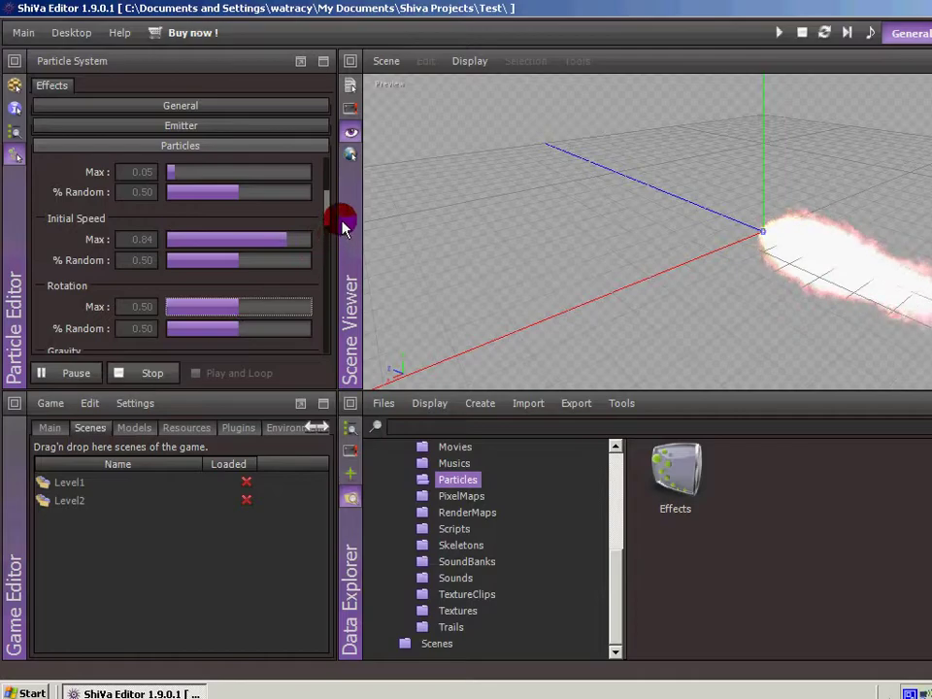
# - Set the particles' friction constant to -0.17
pyautogui.moveTo(330, 215); pyautogui.dragTo(315, 242)
pyautogui.moveTo(200, 199); pyautogui.dragTo(286, 277)
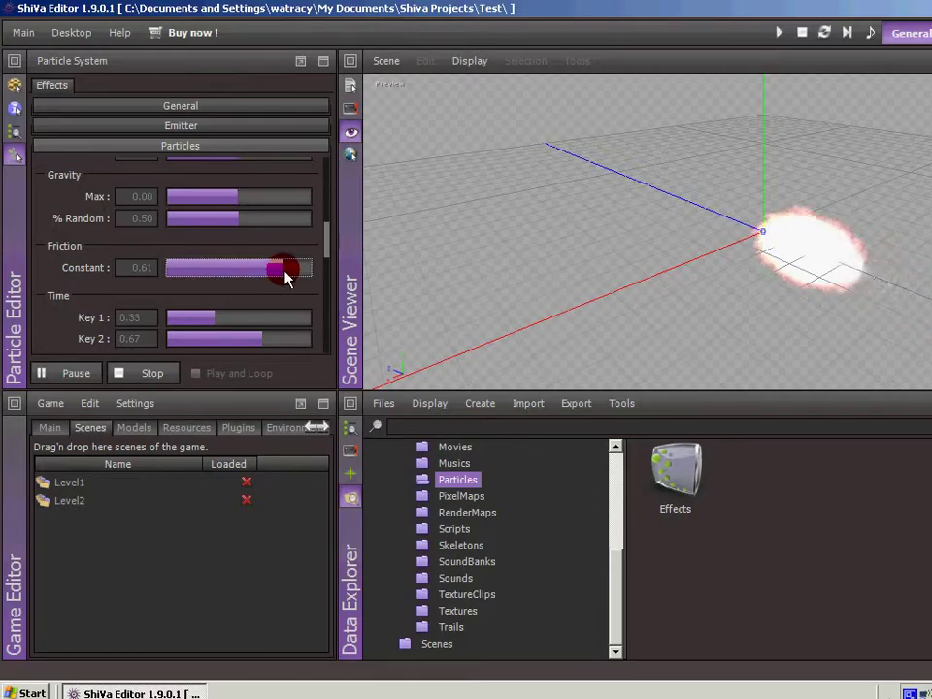
pyautogui.moveTo(284, 272); pyautogui.dragTo(234, 271)
# - Change the Key 1 particle color to green and the Key 2 color to blue
pyautogui.moveTo(326, 235); pyautogui.dragTo(326, 254)
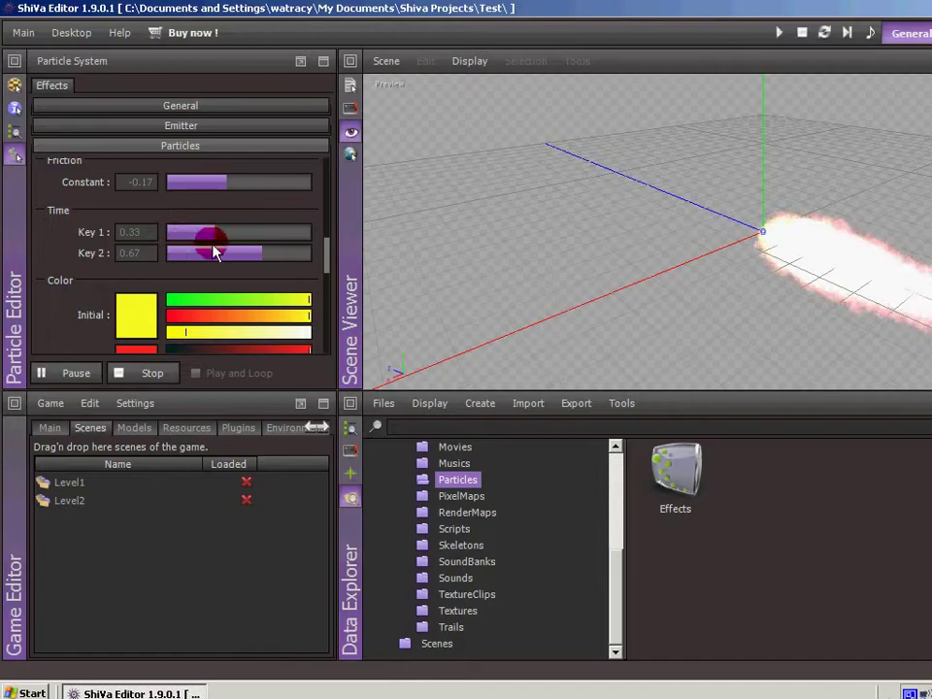
pyautogui.moveTo(325, 249)
pyautogui.mouseDown()
pyautogui.moveTo(326, 286)
pyautogui.moveTo(335, 266)
pyautogui.moveTo(326, 249)
pyautogui.mouseUp()
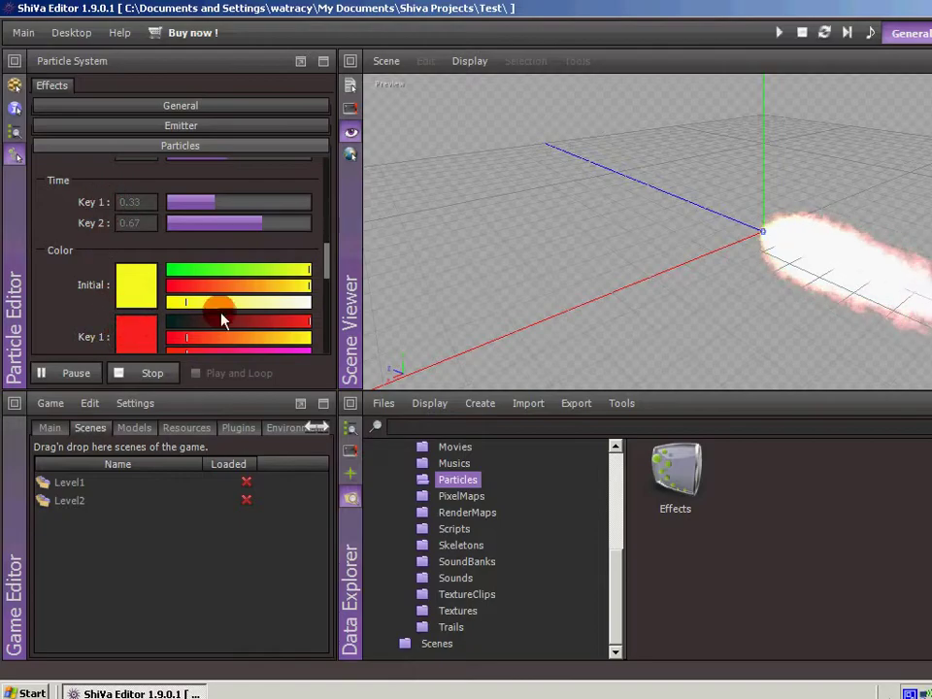
pyautogui.moveTo(330, 258); pyautogui.dragTo(326, 271)
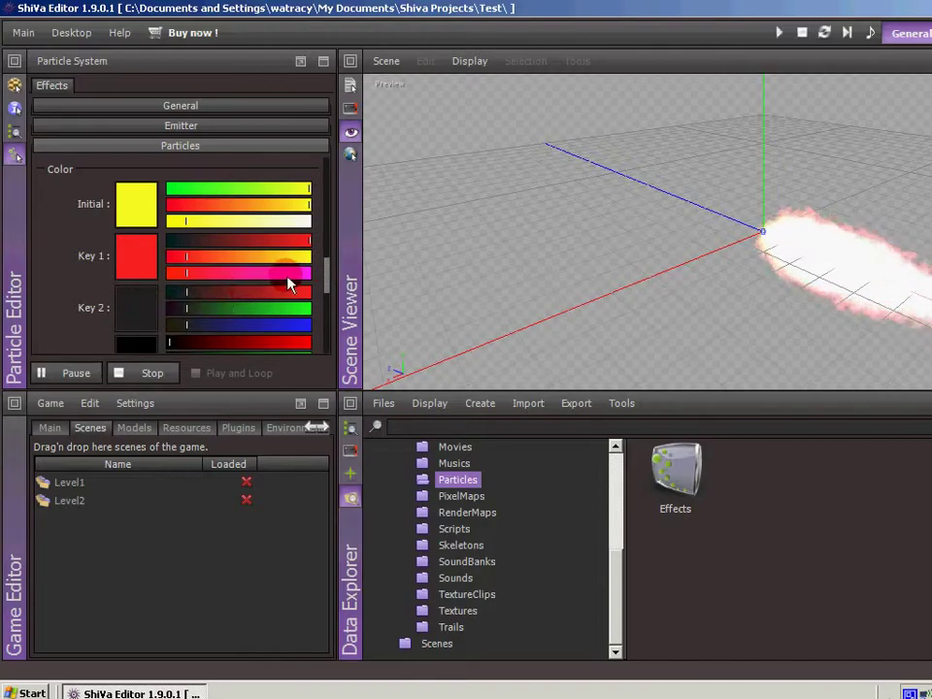
pyautogui.moveTo(329, 281); pyautogui.dragTo(329, 320)
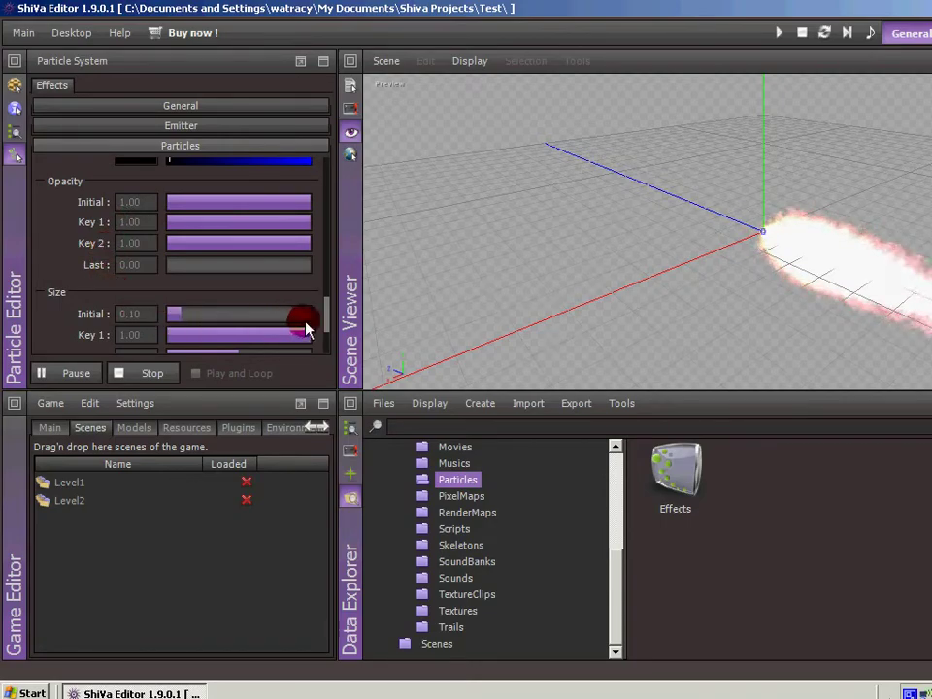
pyautogui.moveTo(324, 311); pyautogui.dragTo(328, 273)
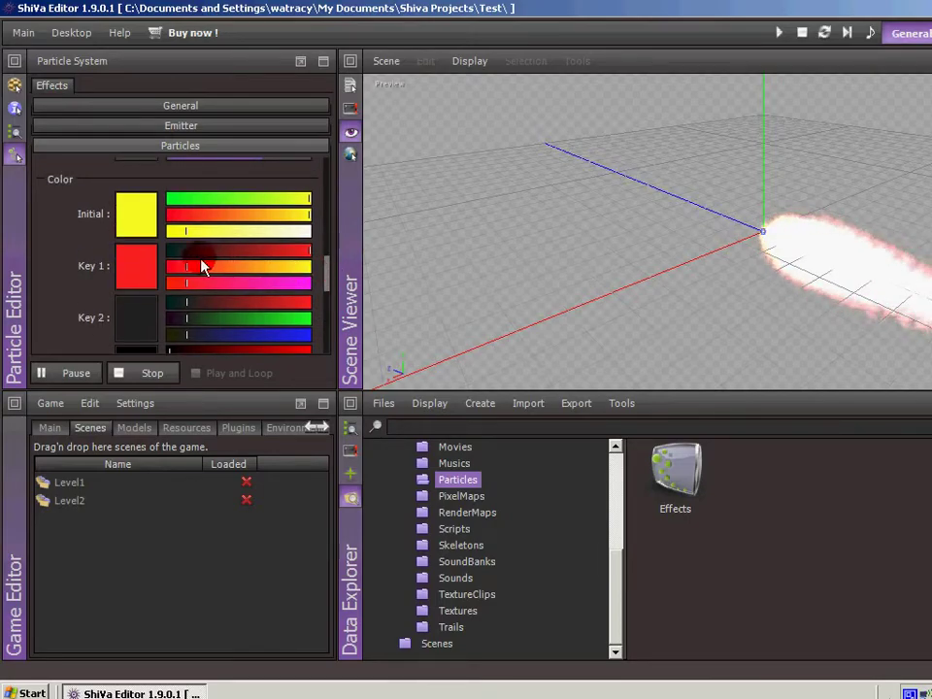
pyautogui.moveTo(187, 265); pyautogui.dragTo(264, 268)
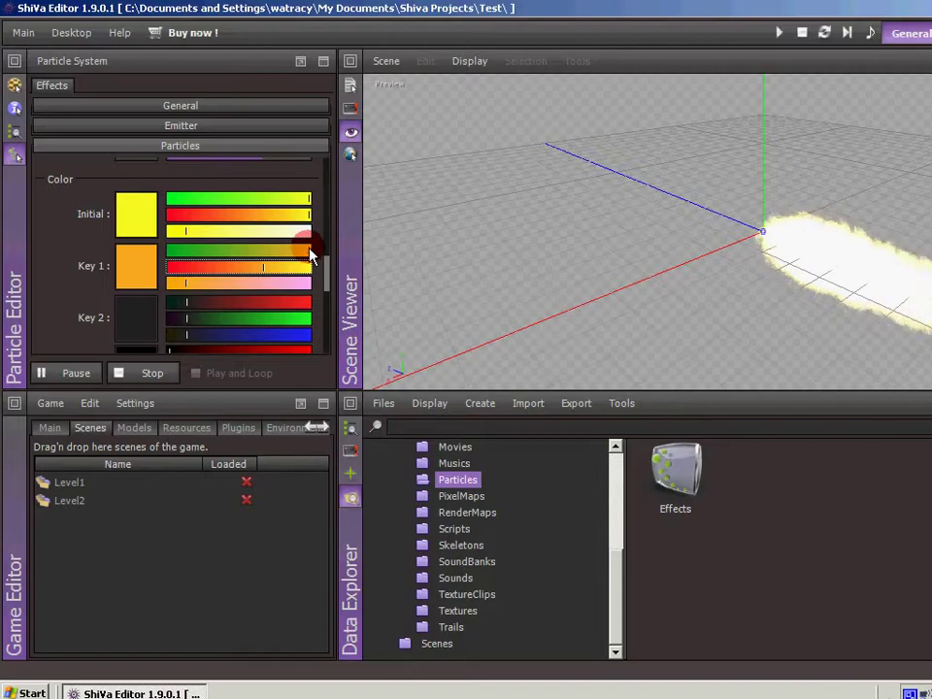
pyautogui.moveTo(310, 255); pyautogui.dragTo(194, 256)
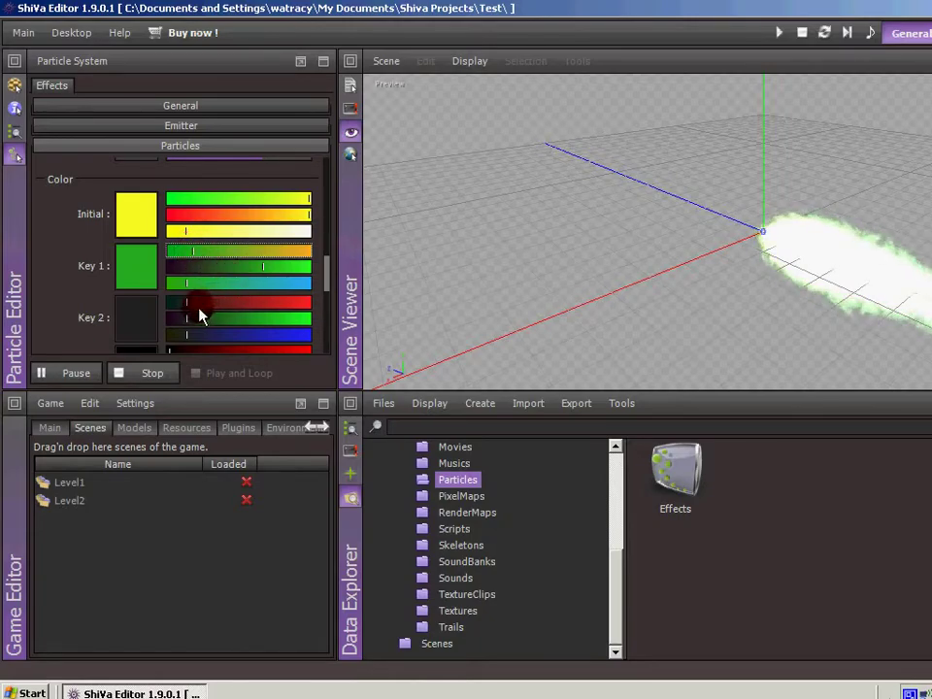
pyautogui.moveTo(187, 319)
pyautogui.mouseDown()
pyautogui.moveTo(206, 316)
pyautogui.moveTo(178, 328)
pyautogui.moveTo(271, 343)
pyautogui.mouseUp()
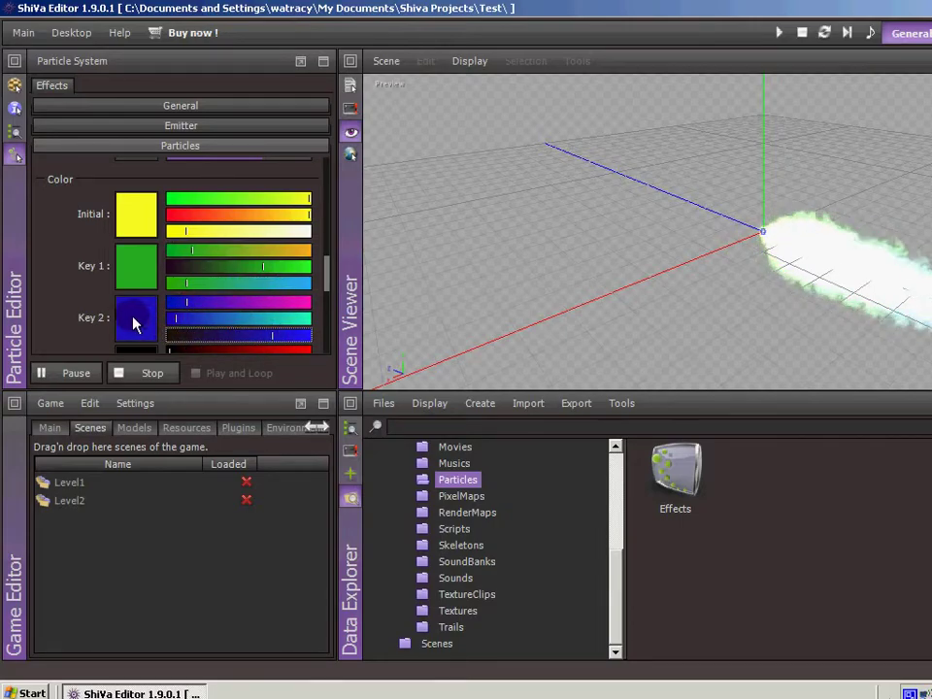
pyautogui.click(931, 308)
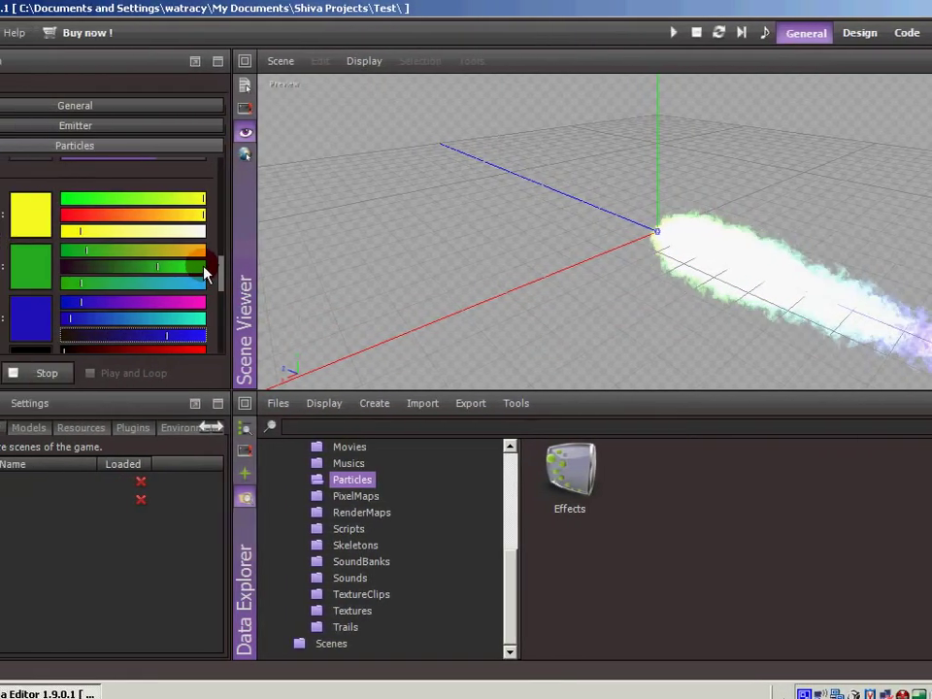
# - Set the particle size to 0.16 at Key 1 and 0.11 at Key 2, with a global scale of 2.00
pyautogui.moveTo(222, 270); pyautogui.dragTo(124, 245)
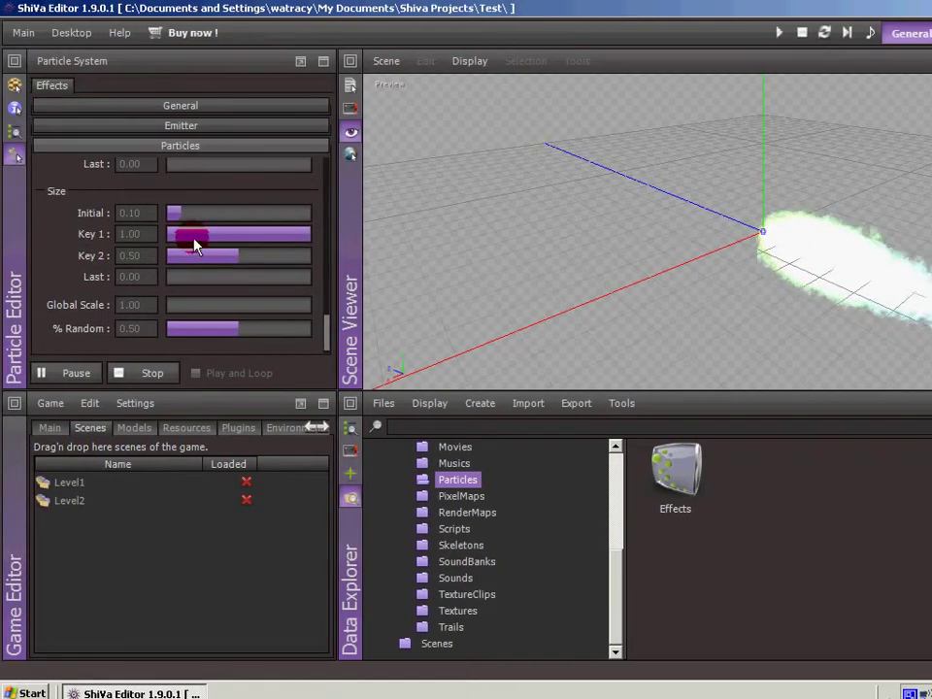
pyautogui.click(189, 236)
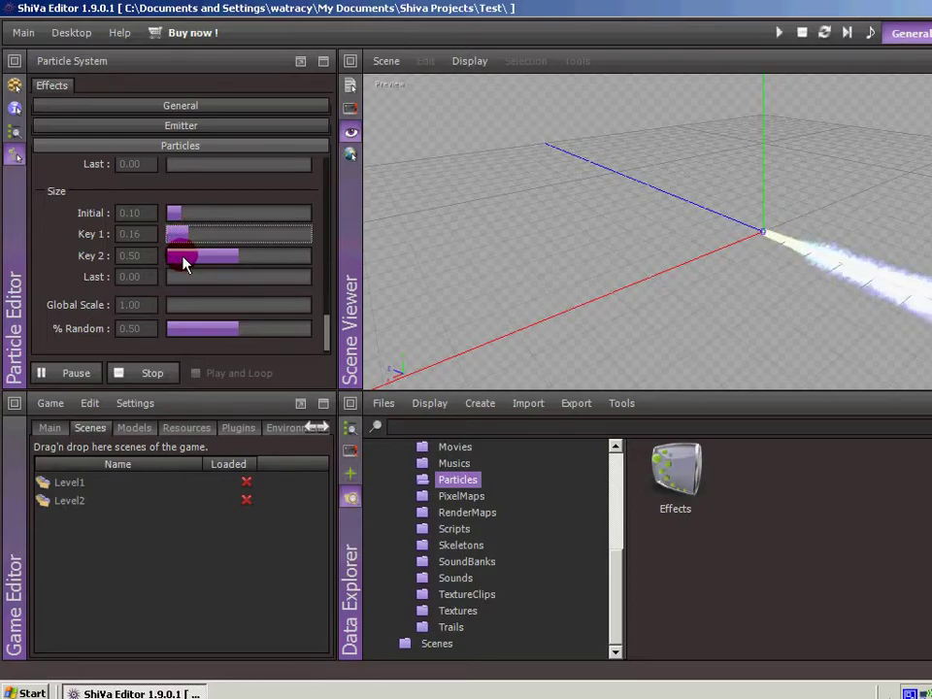
pyautogui.click(182, 258)
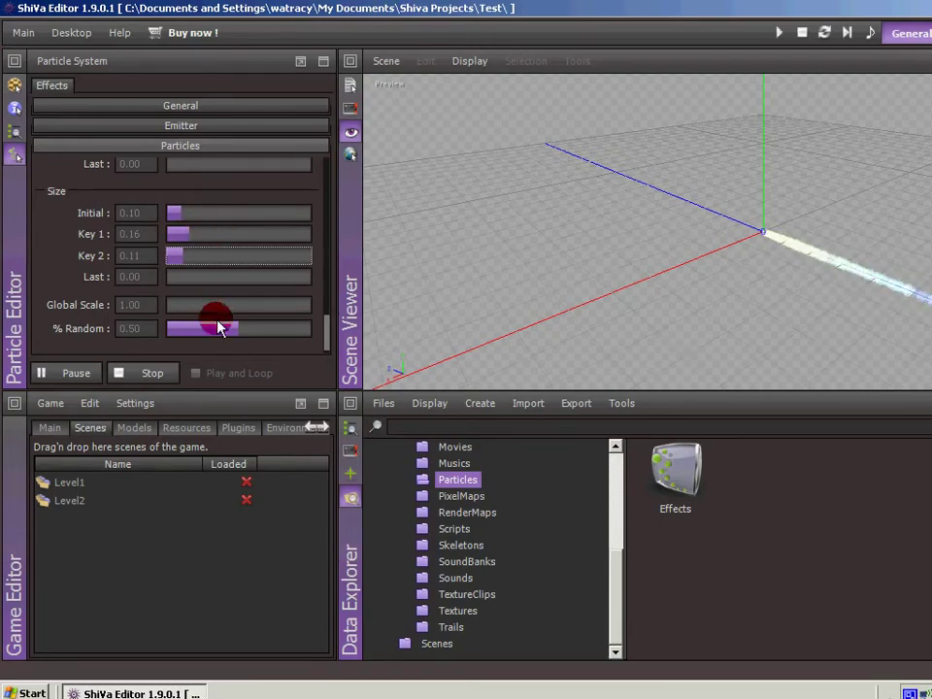
pyautogui.moveTo(199, 318); pyautogui.dragTo(170, 307)
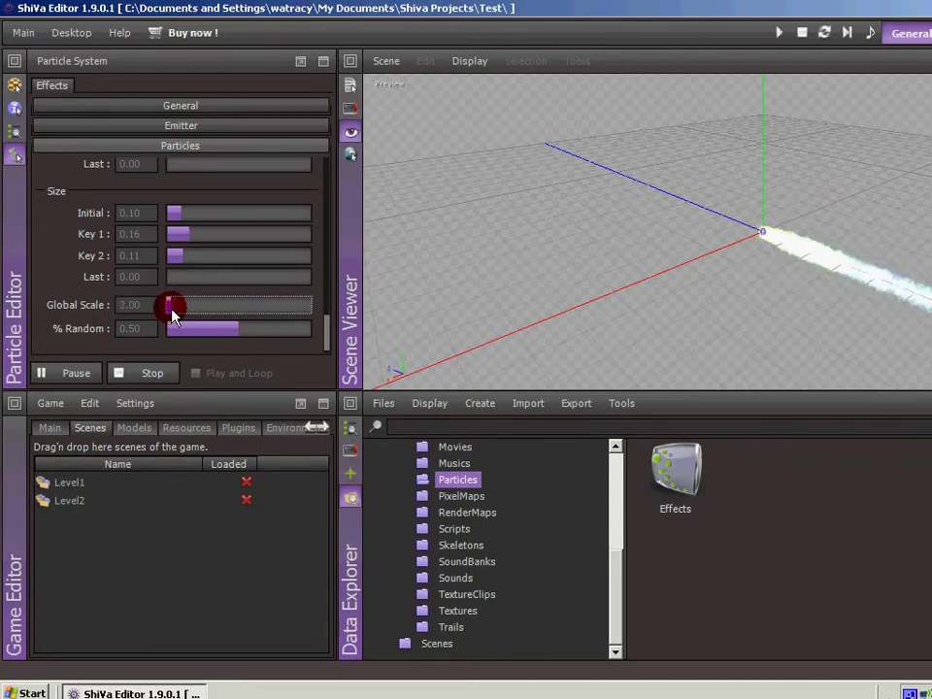
pyautogui.moveTo(326, 335); pyautogui.dragTo(353, 378)
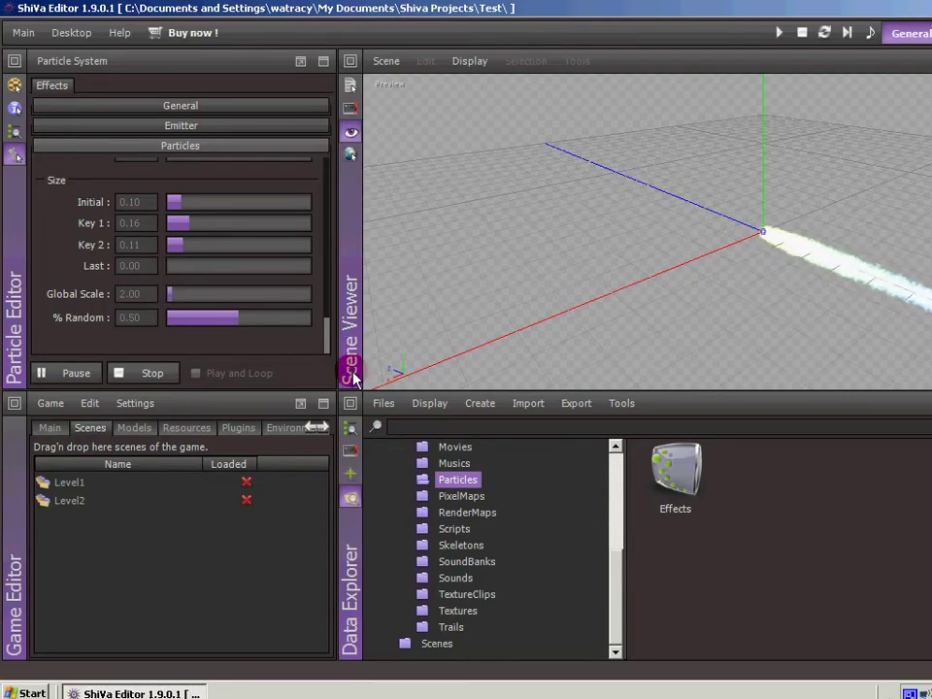